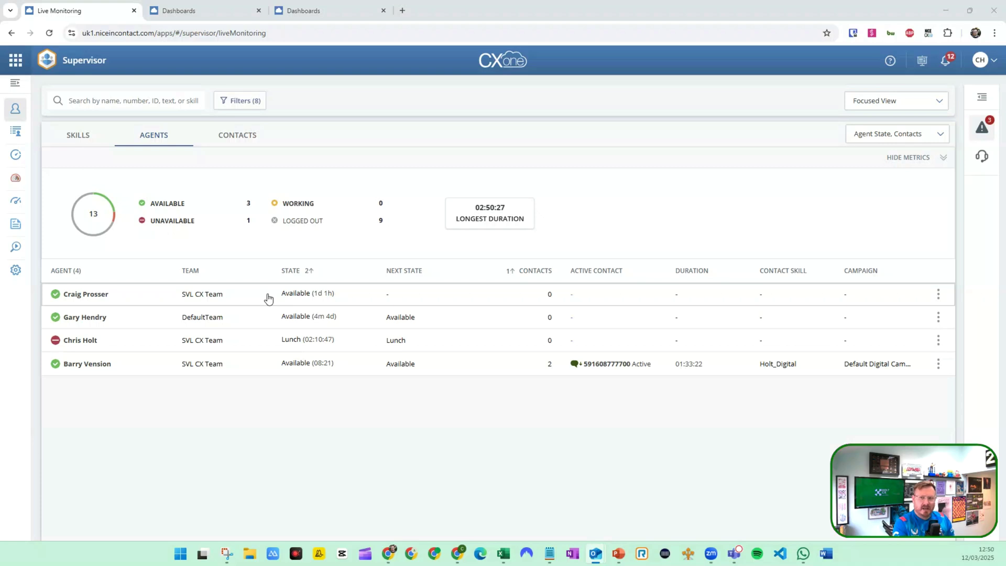
Step: Open the Alerts panel listing how long three agents have been in their current states
click(976, 135)
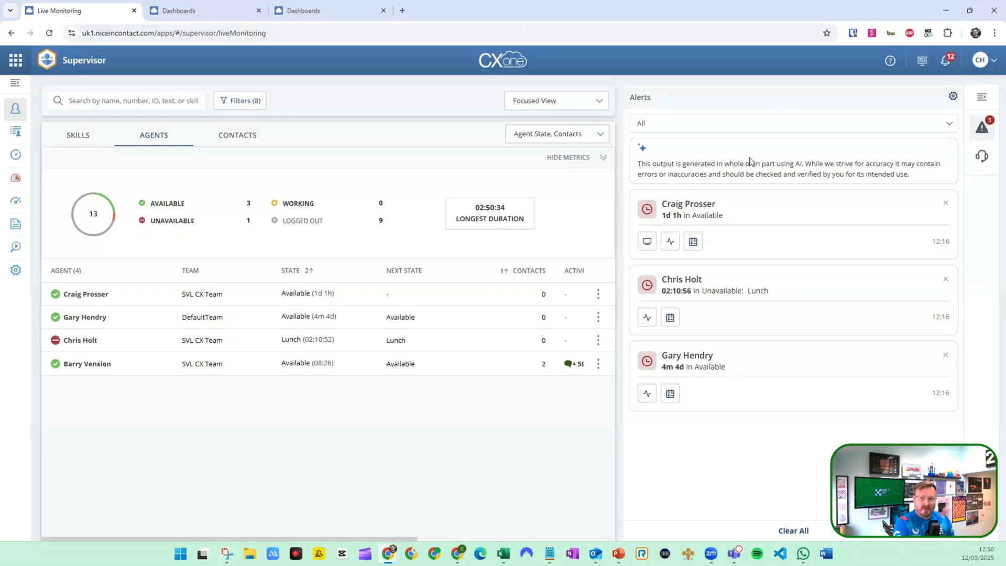
Step: Close the Alerts panel so the agents table shows its contact columns, including the Holt_Voice call
click(981, 98)
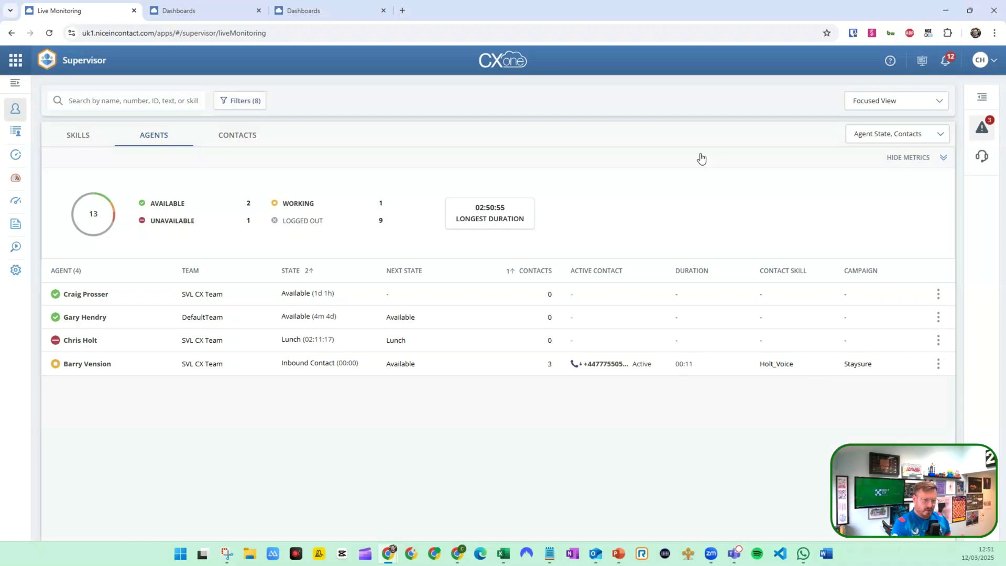
Step: Review the on-call agent's activity, assigned contacts and contact history, then play their 11:09 AM Holt_Voice recording
click(558, 371)
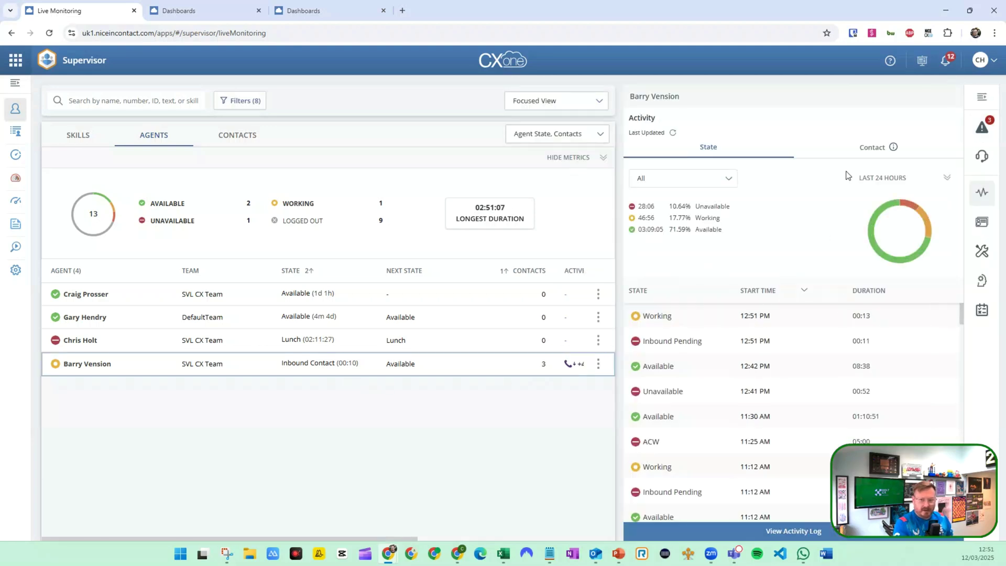
click(981, 222)
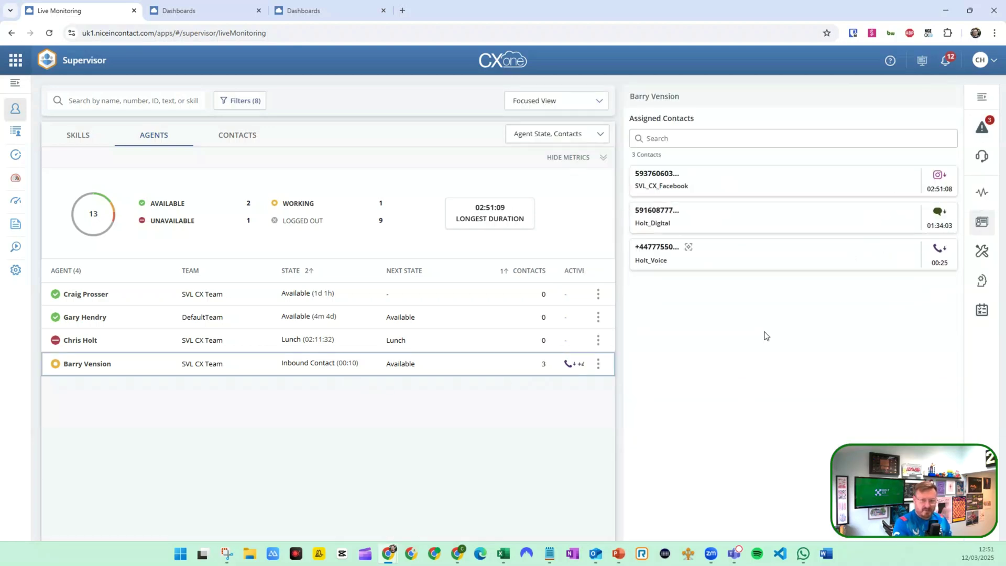
mouse_move(796, 190)
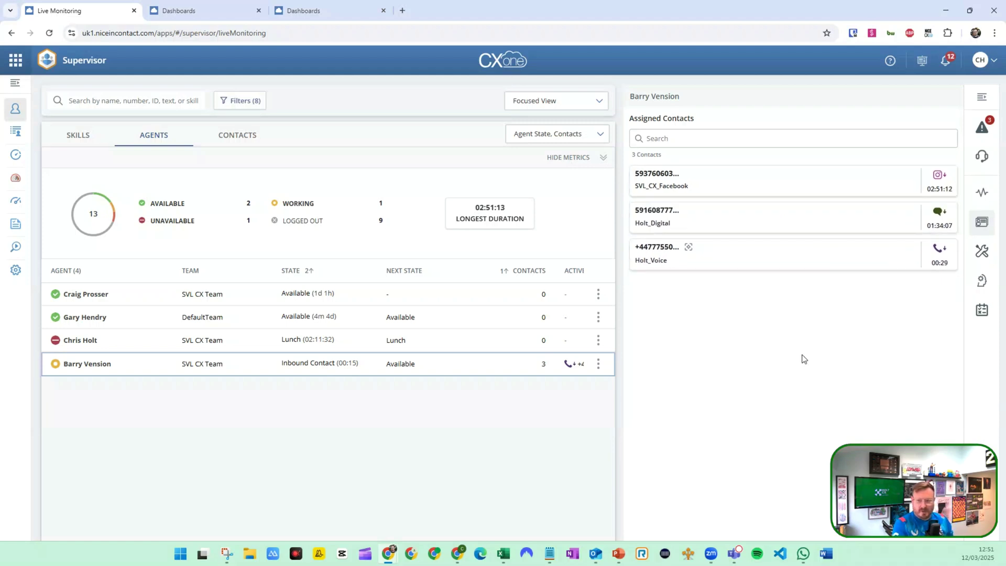
click(981, 192)
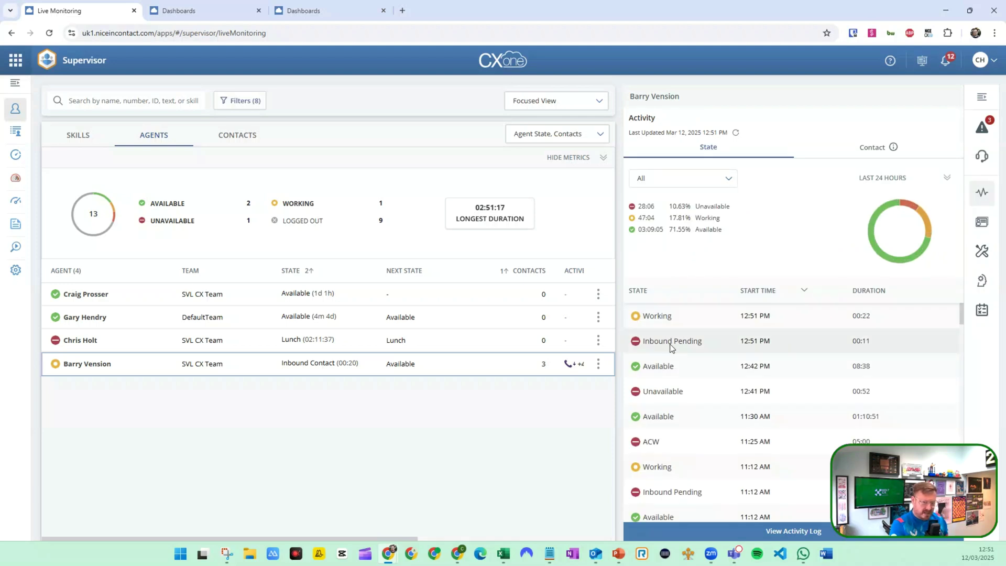
click(872, 149)
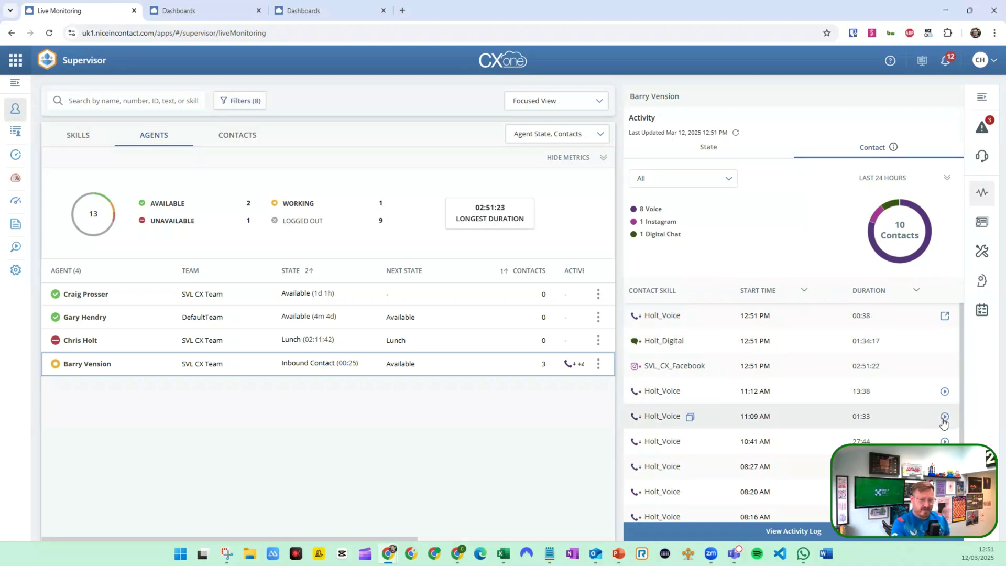
click(945, 392)
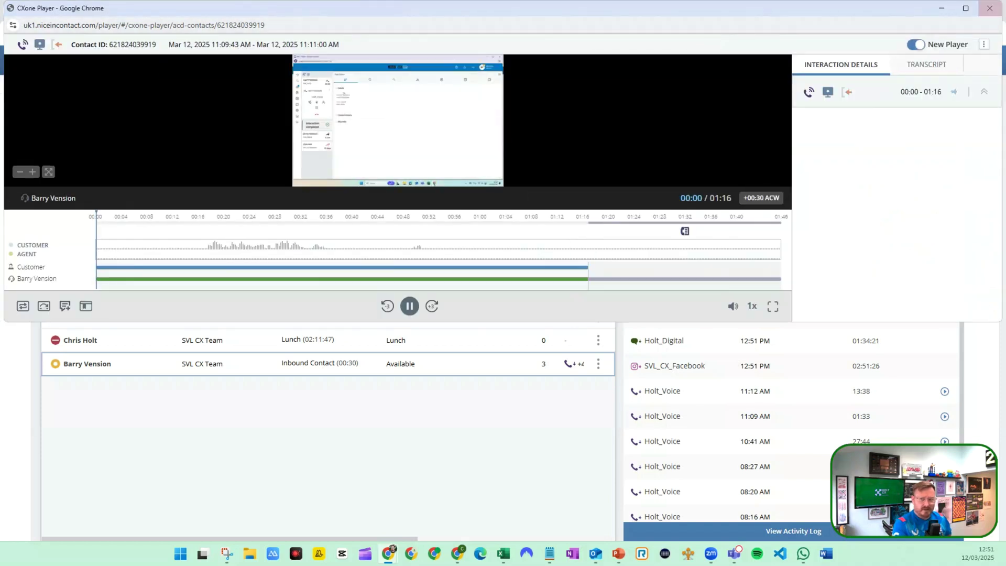
Step: Close CXone Player and show the agent's State history (71.55% Available, 17.81% Working, 10.63% Unavailable)
click(990, 8)
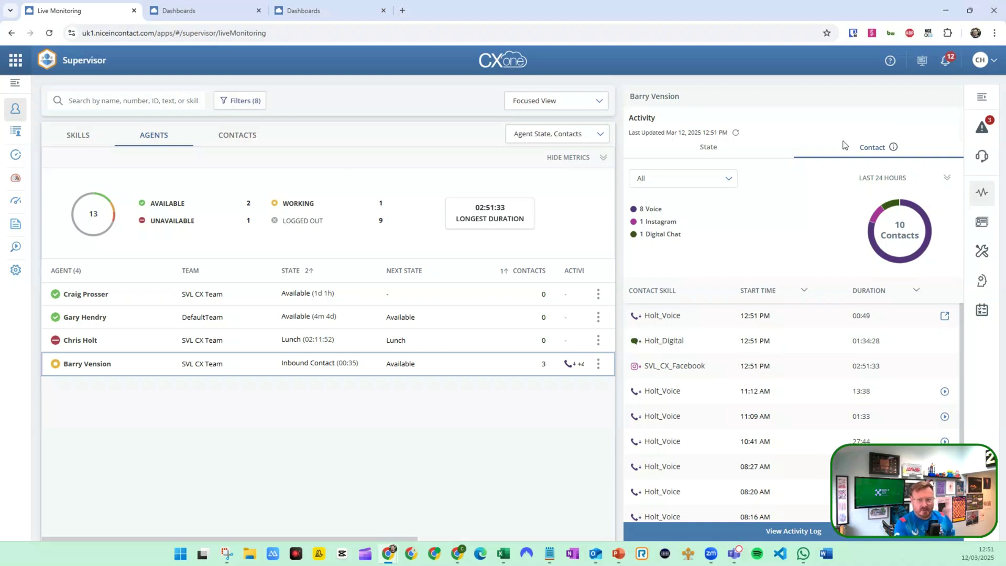
click(741, 151)
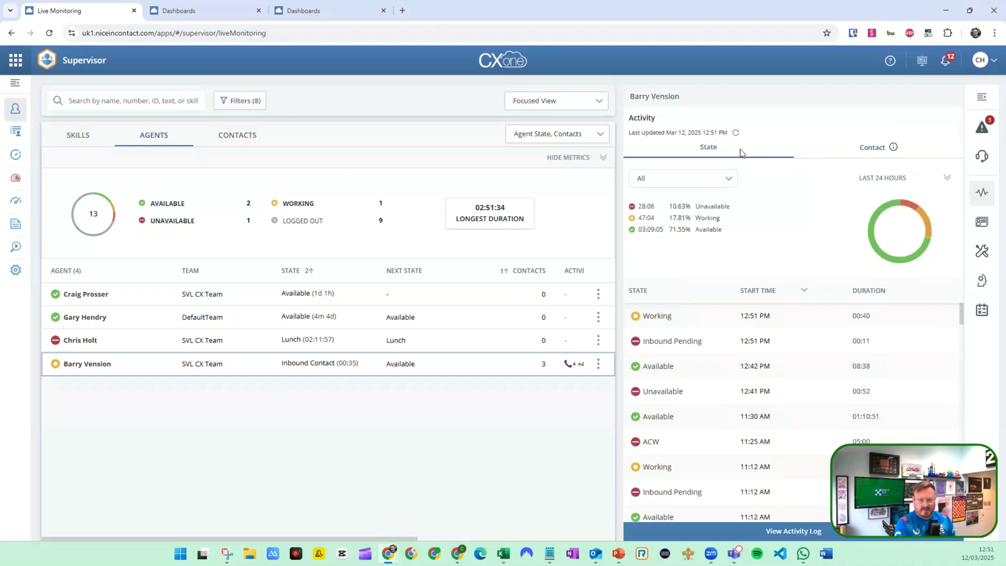
Step: Close the activity panel and start Monitor voice on the live Holt_Voice call from the Contacts list
click(977, 103)
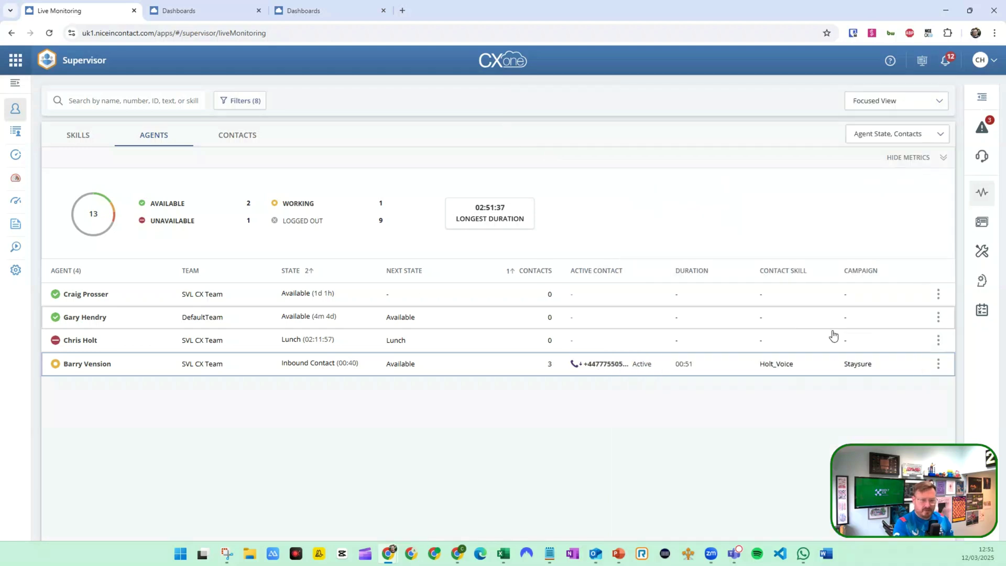
click(937, 363)
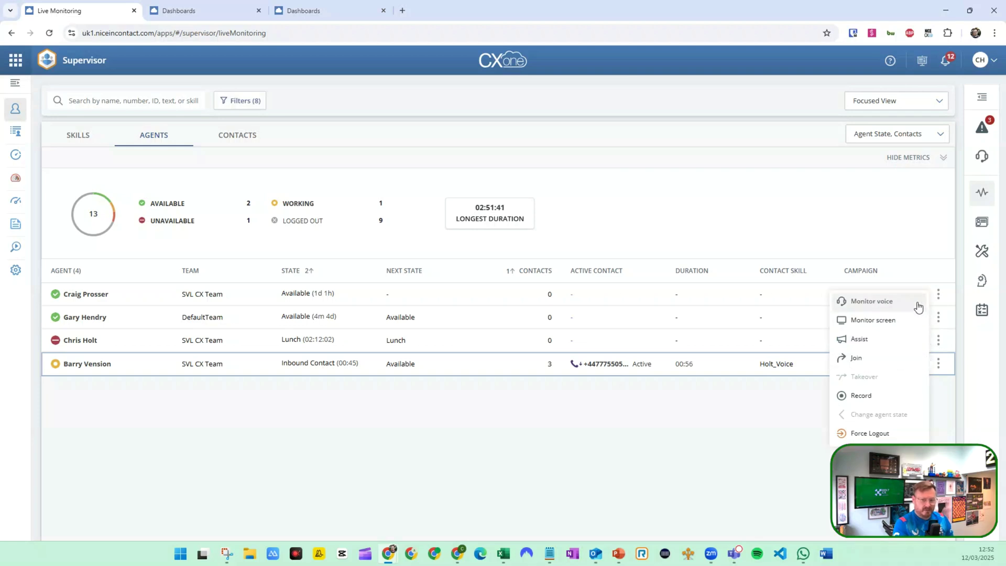
click(297, 191)
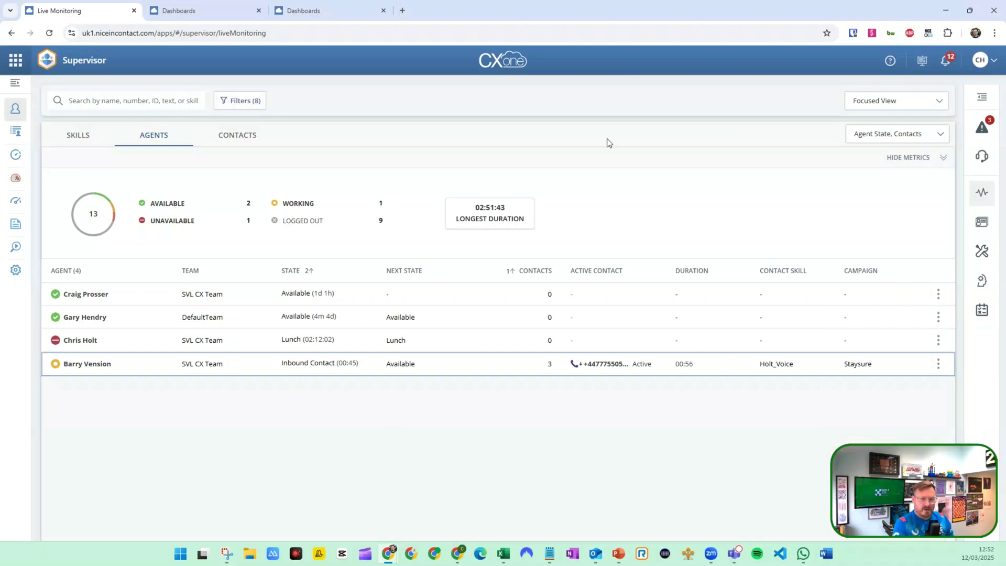
click(228, 137)
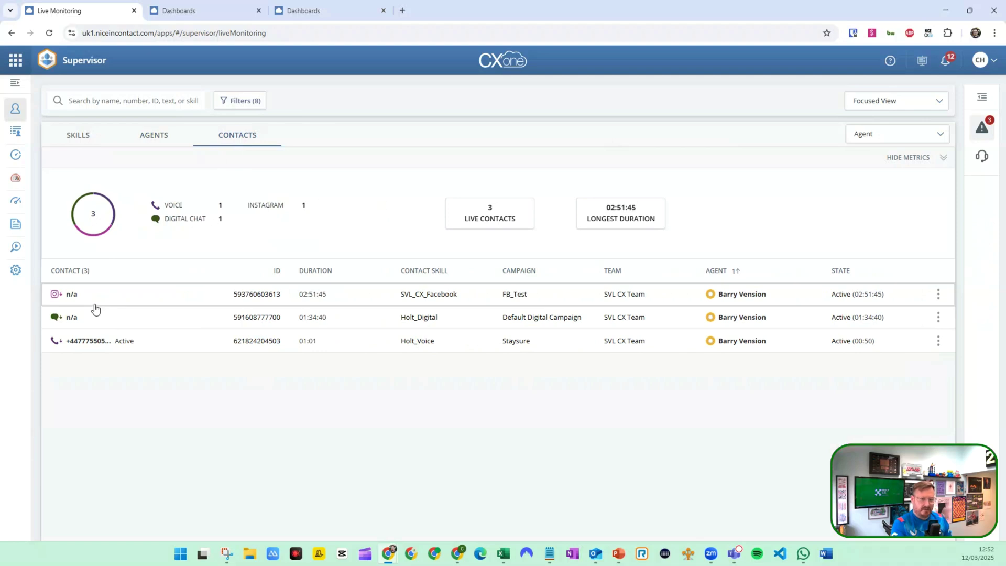
click(938, 294)
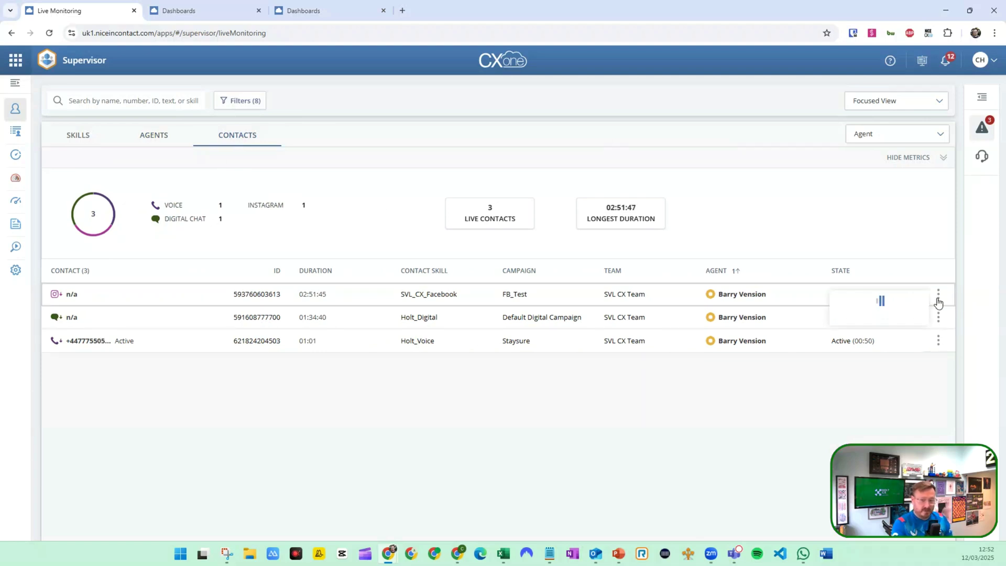
click(749, 397)
click(938, 341)
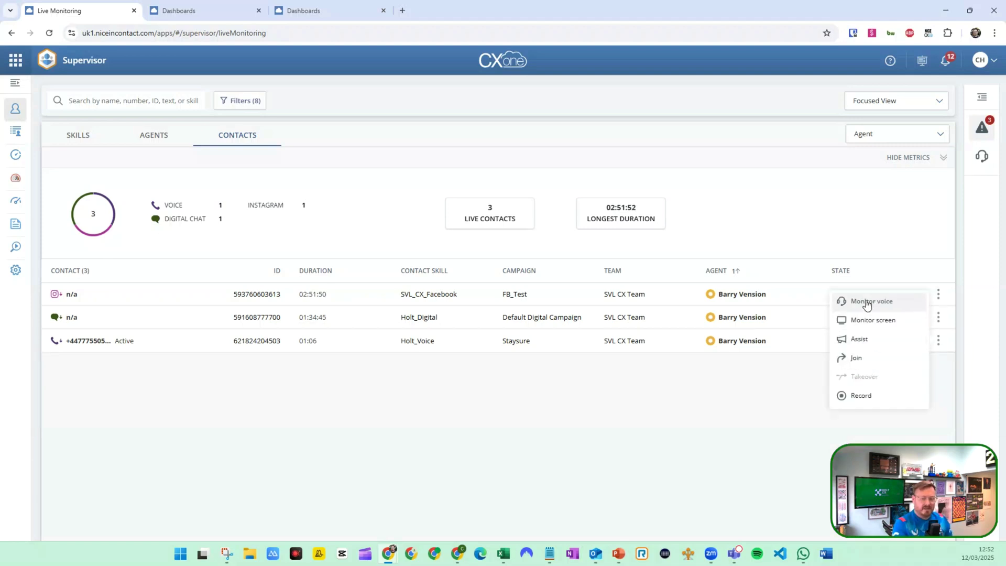
click(867, 302)
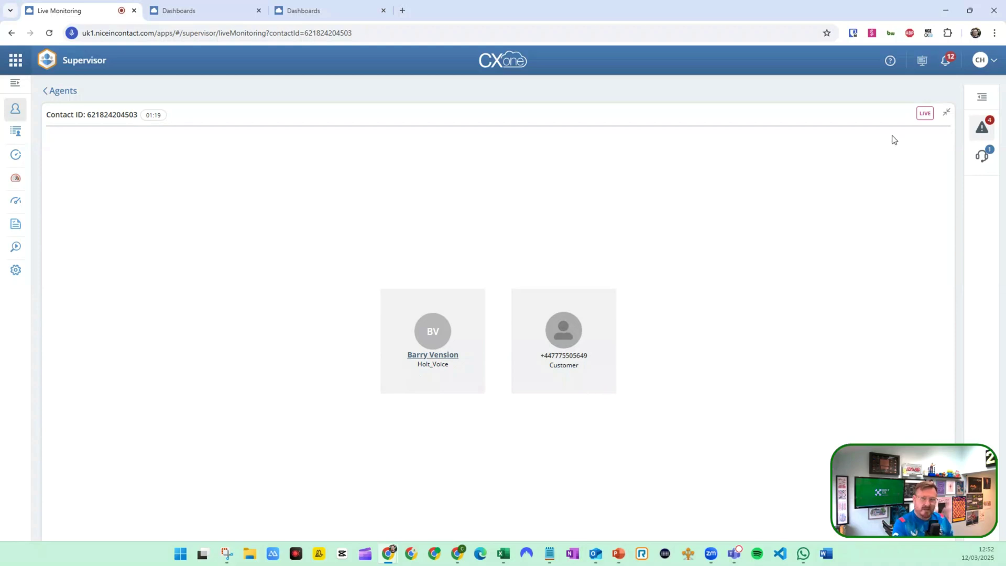
Step: Bring up the Monitor controls for the Holt_Voice call, assist the agent briefly, then stop assisting
click(982, 100)
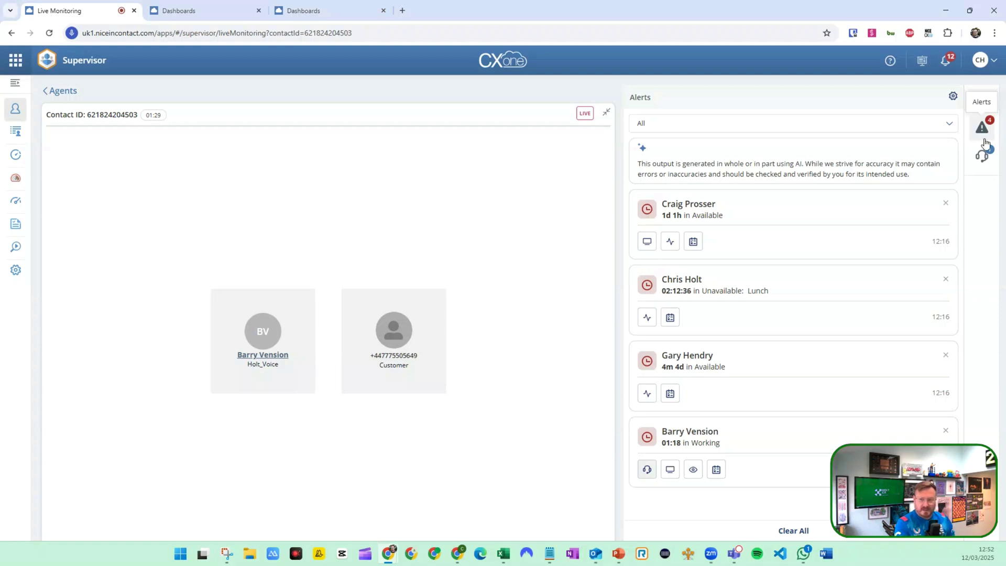
click(981, 155)
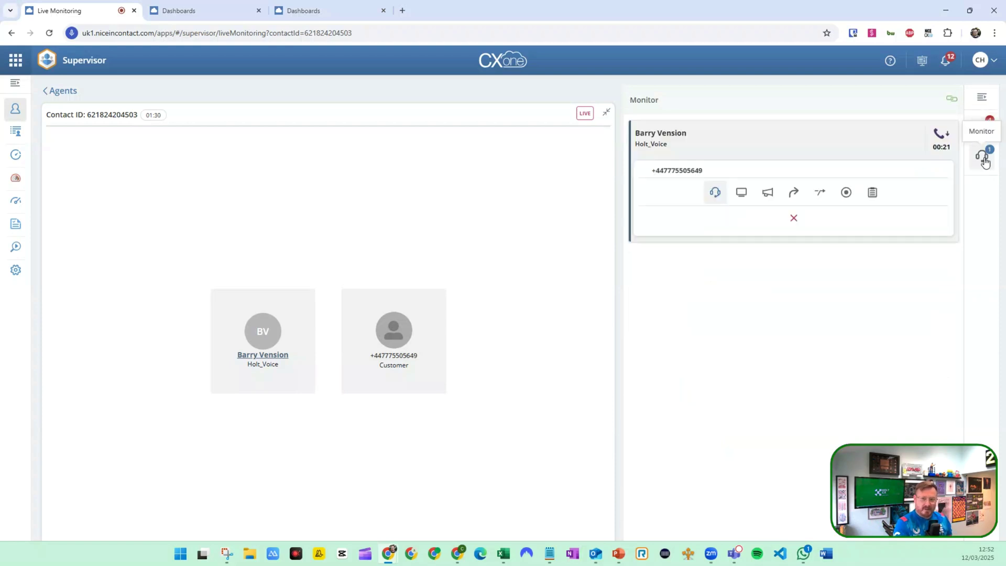
click(771, 199)
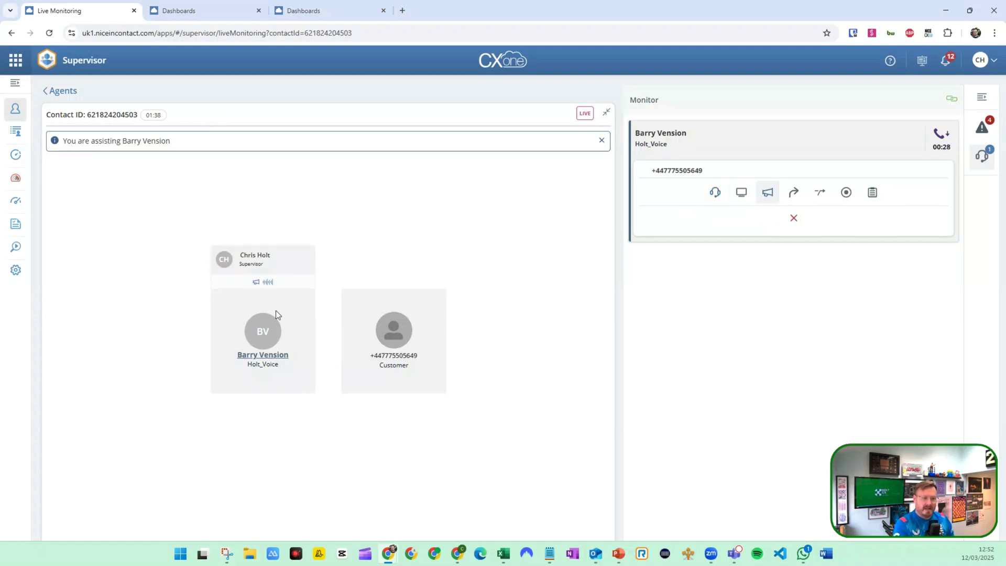
click(64, 93)
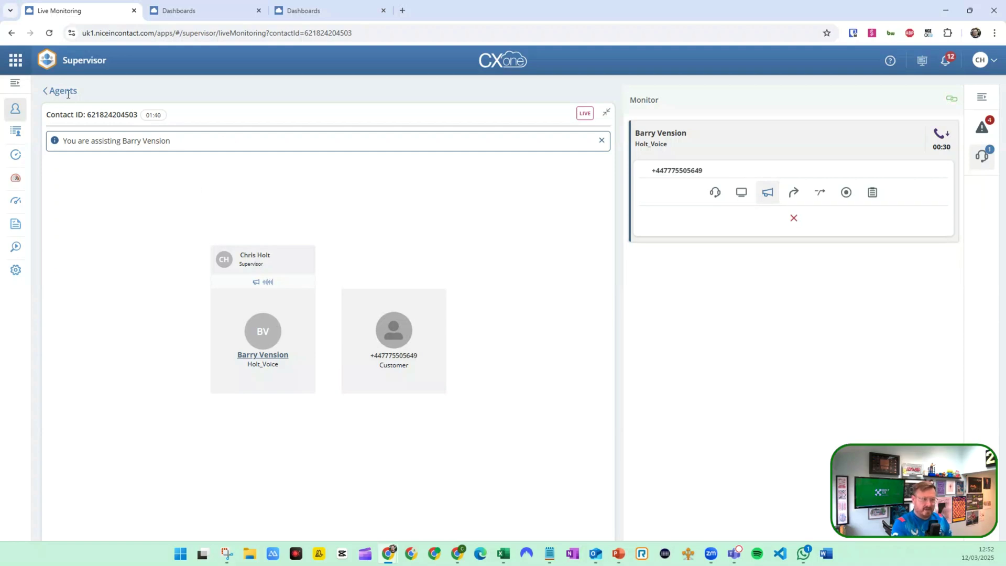
mouse_move(145, 347)
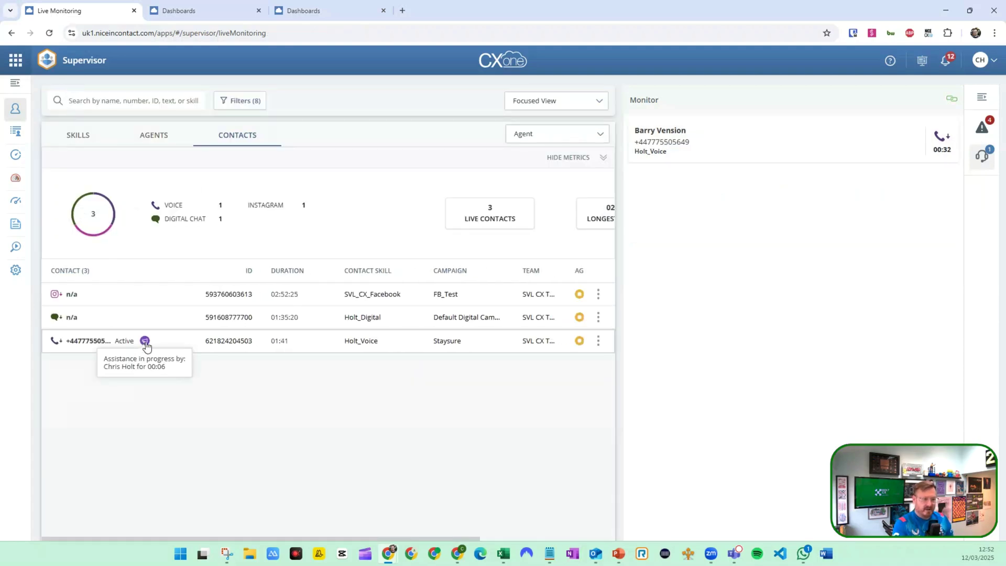
click(749, 151)
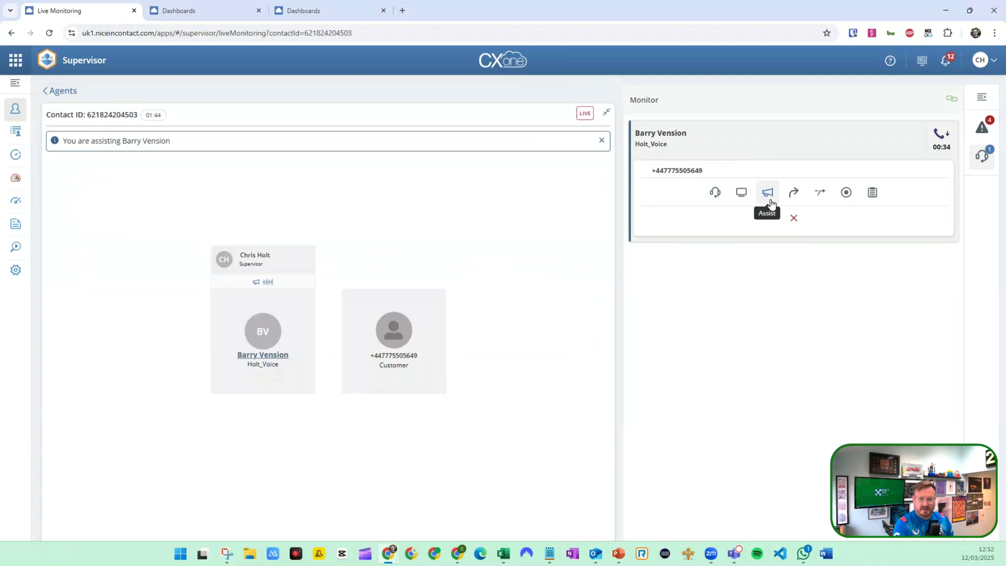
click(718, 194)
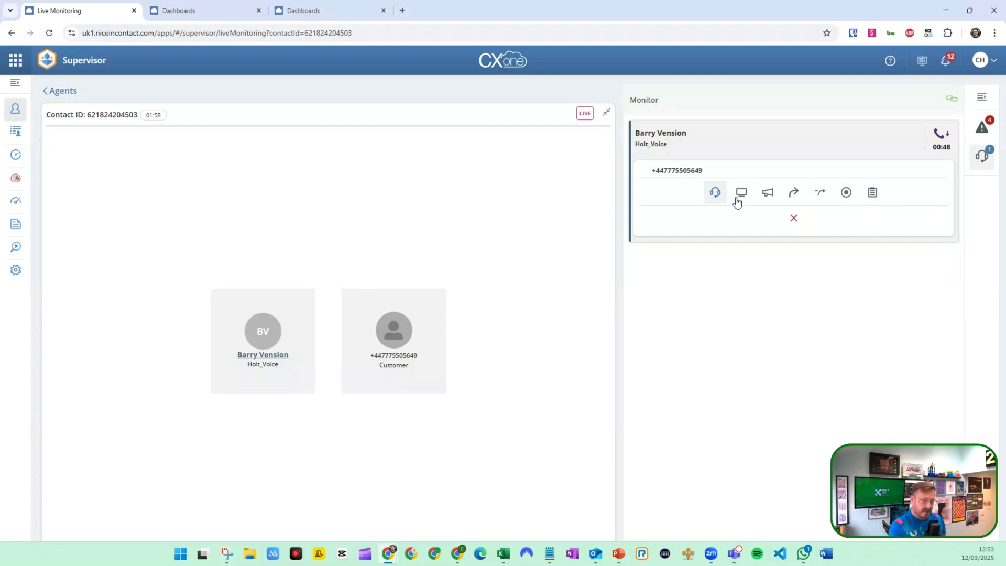
Step: Monitor the agent's screen during the Holt_Voice call, toggle Assist on and off, and dismiss the notice
click(741, 192)
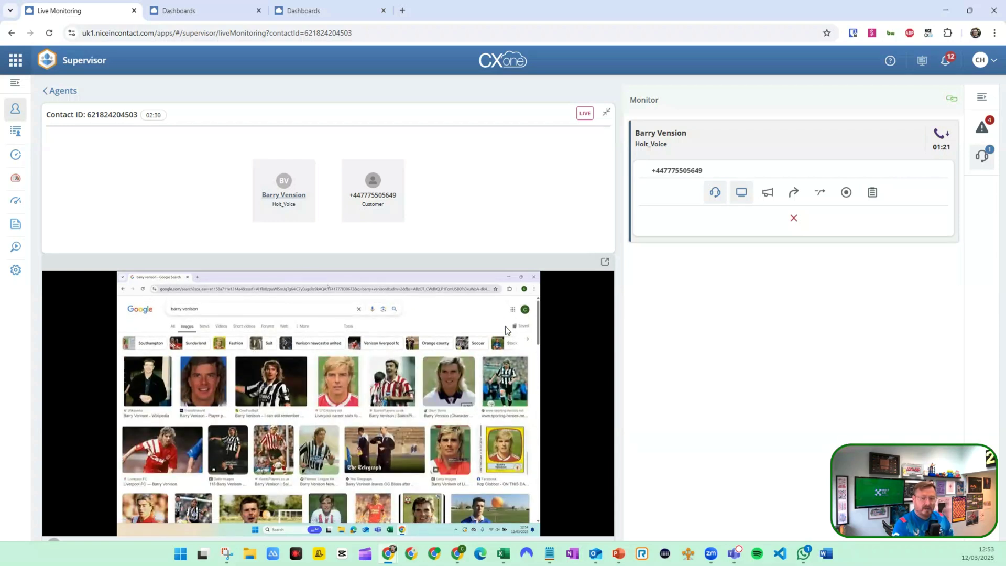
click(766, 192)
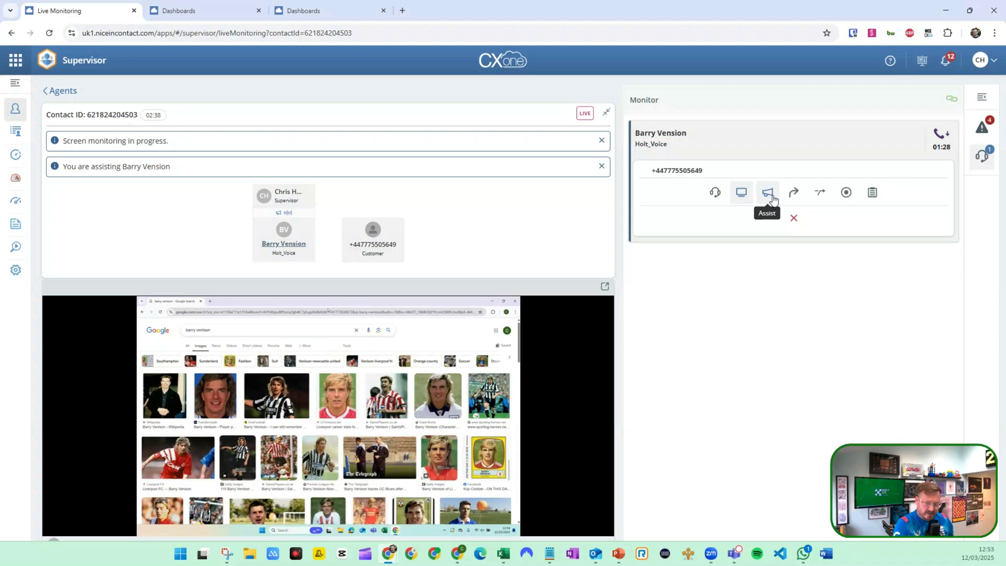
click(766, 192)
click(715, 192)
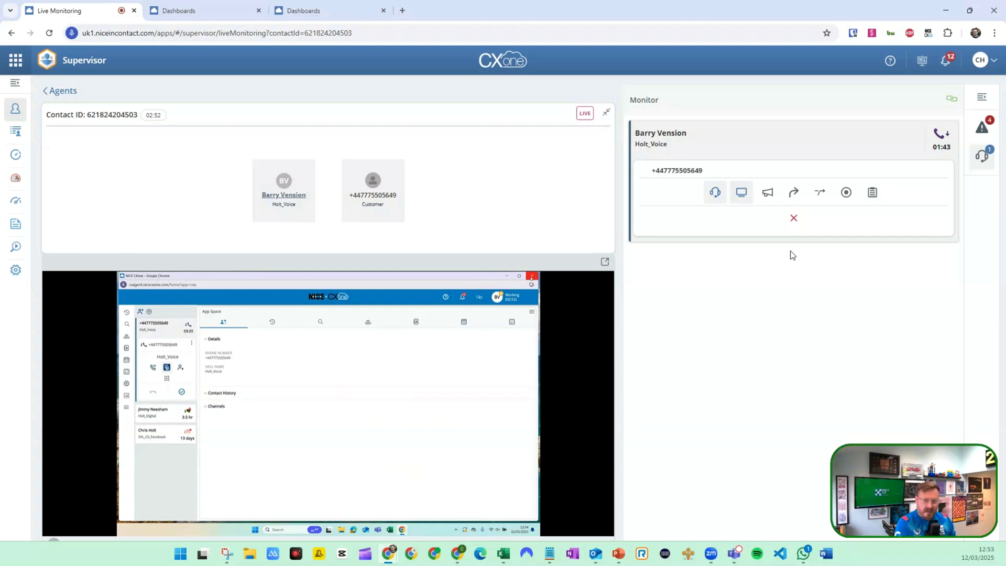
Step: Start a Live Monitoring Review evaluation of the live call and maximise the form
click(872, 192)
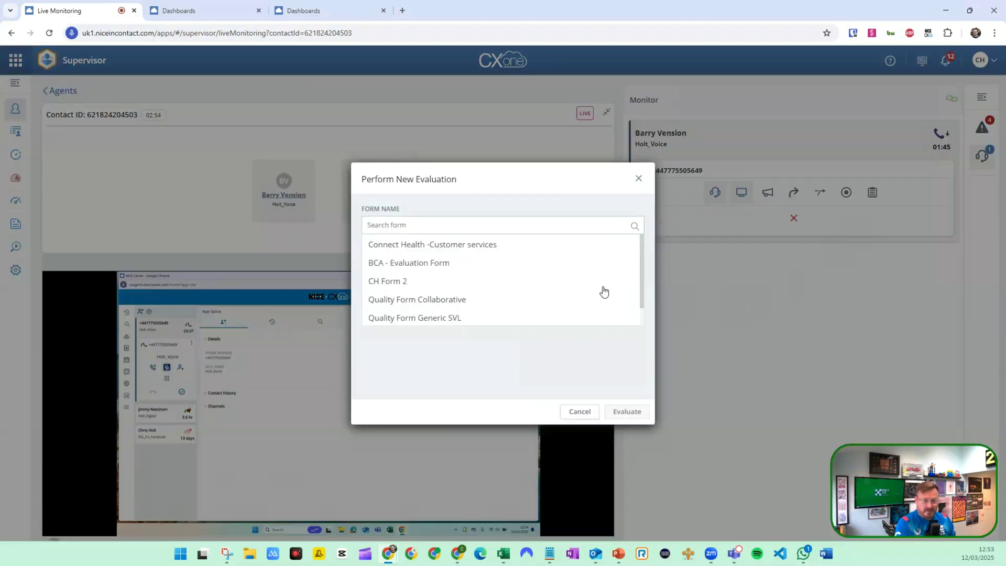
click(570, 260)
click(517, 313)
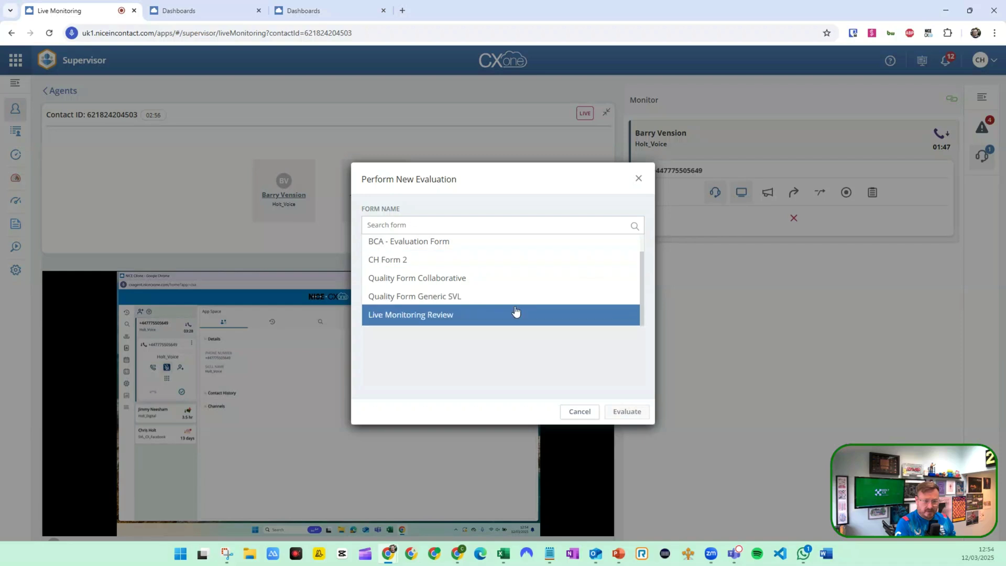
click(616, 412)
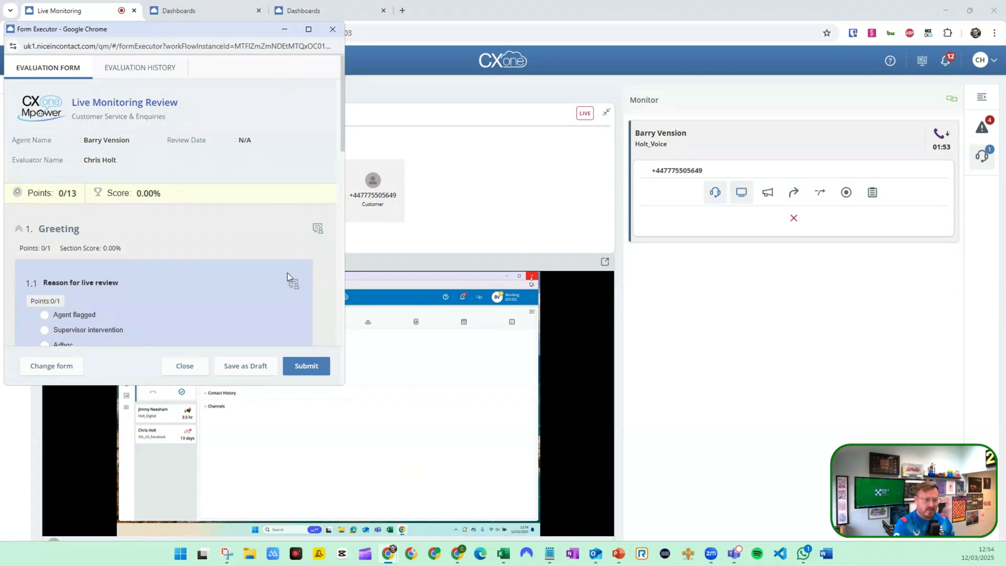
double_click(220, 30)
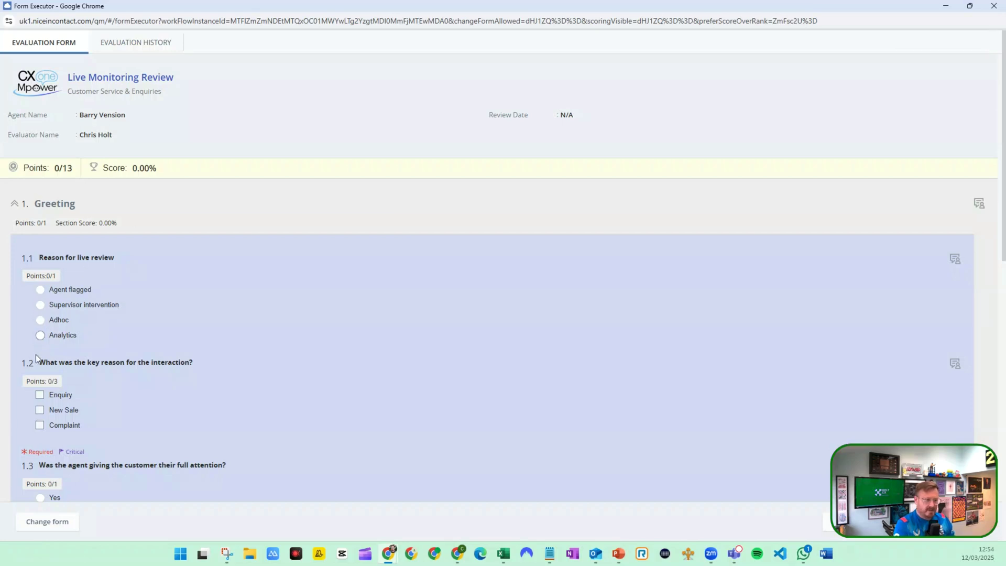
Step: Answer the form: Enquiry as key reason, Social Media distraction, empathy shown, negative sentiment No
scroll(289, 314, down, 2)
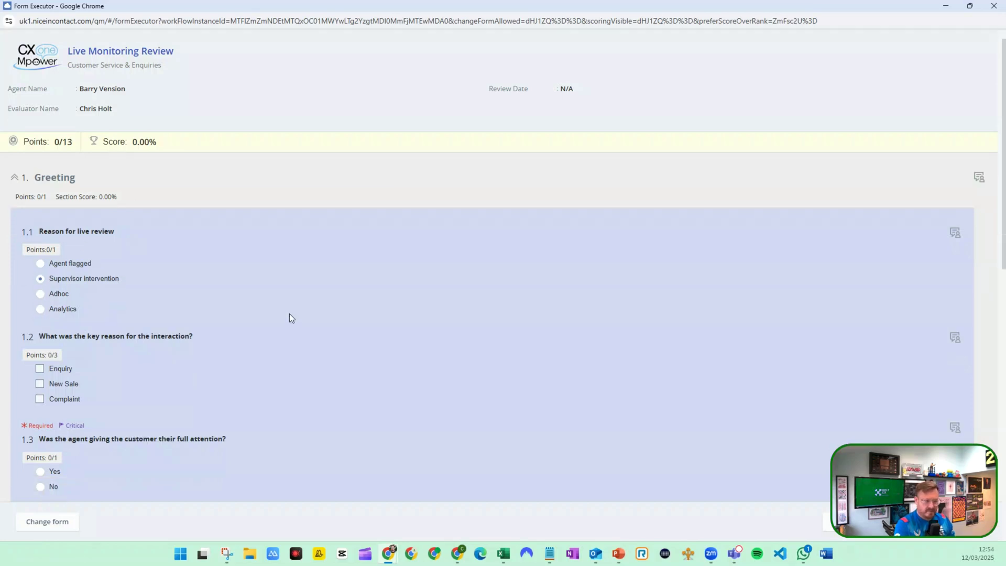
click(40, 290)
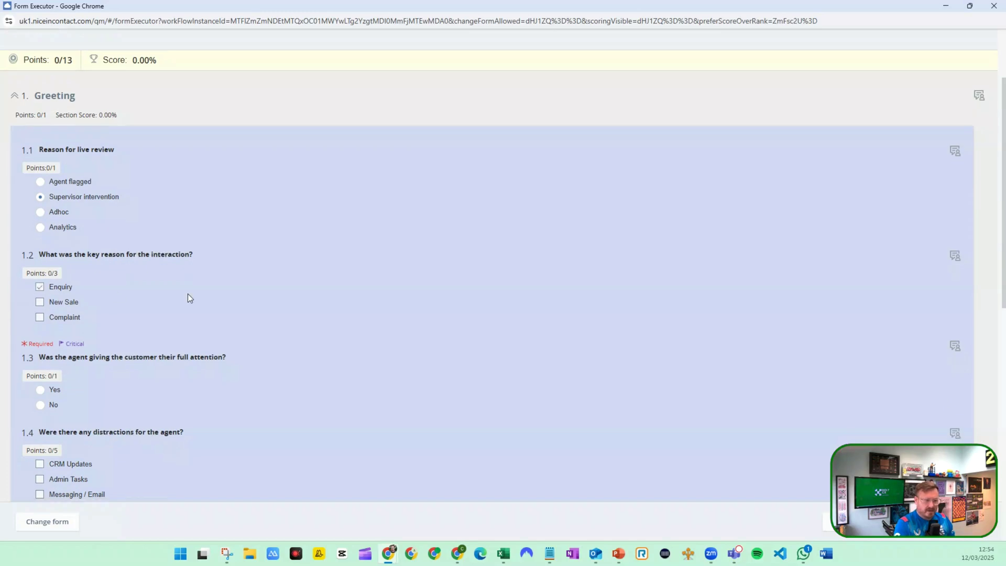
scroll(188, 294, down, 2)
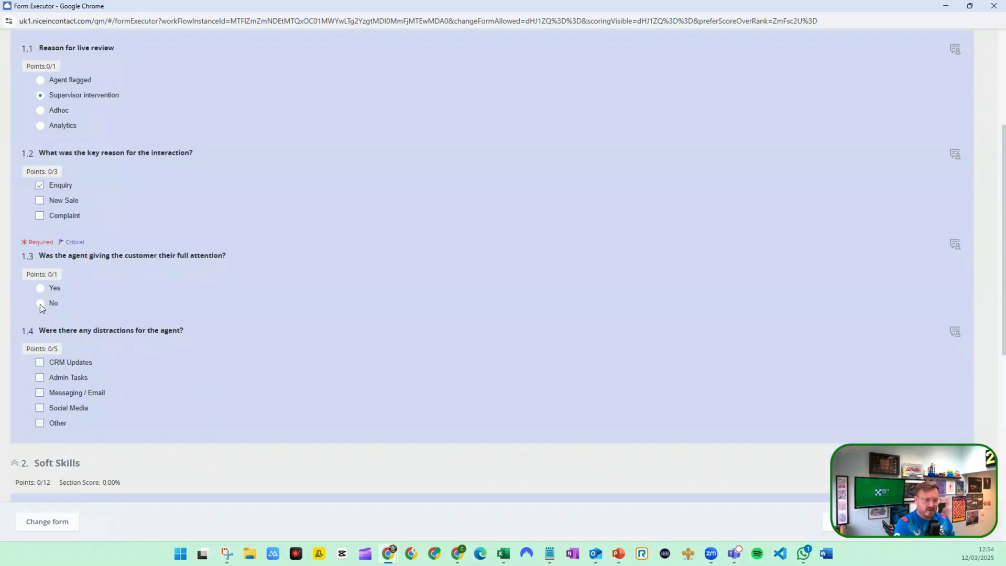
click(40, 407)
scroll(161, 367, down, 5)
click(41, 287)
click(41, 467)
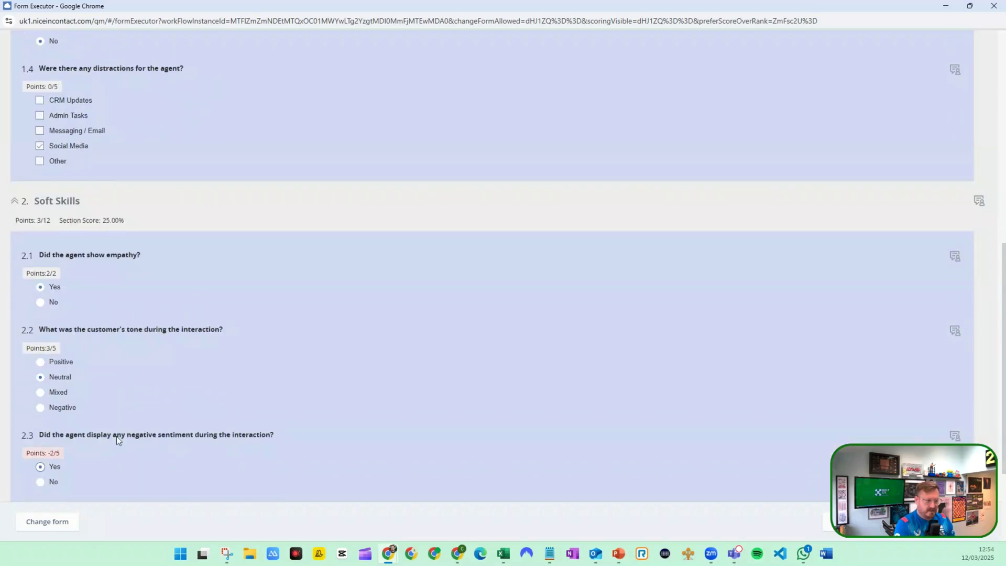
scroll(116, 436, down, 3)
click(40, 334)
Step: Add feedback 'Need to pay attention & not be looking at pictures of yourself', then submit and close
click(77, 400)
text(Need to pay attention & not be looking at pictures of yourself)
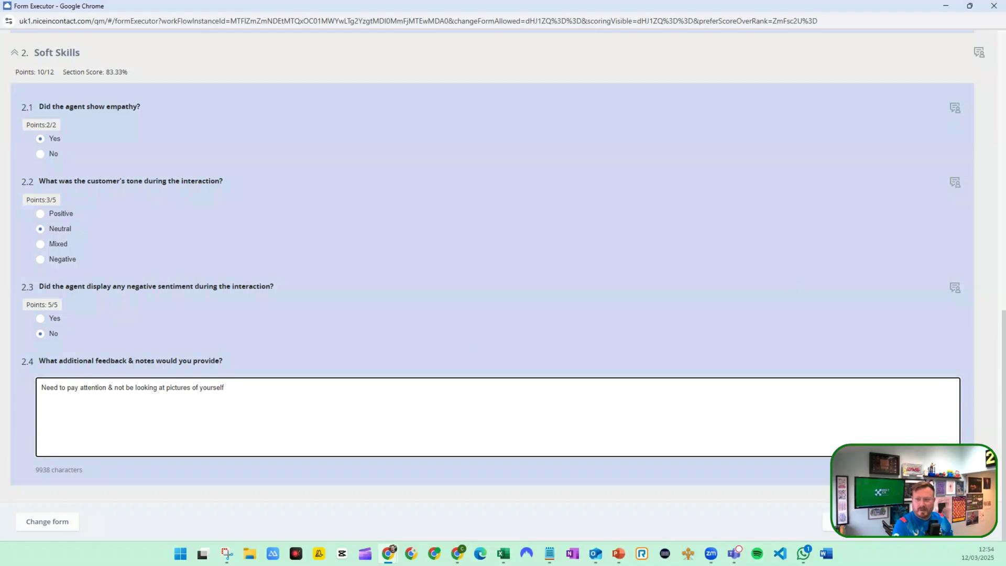
click(969, 6)
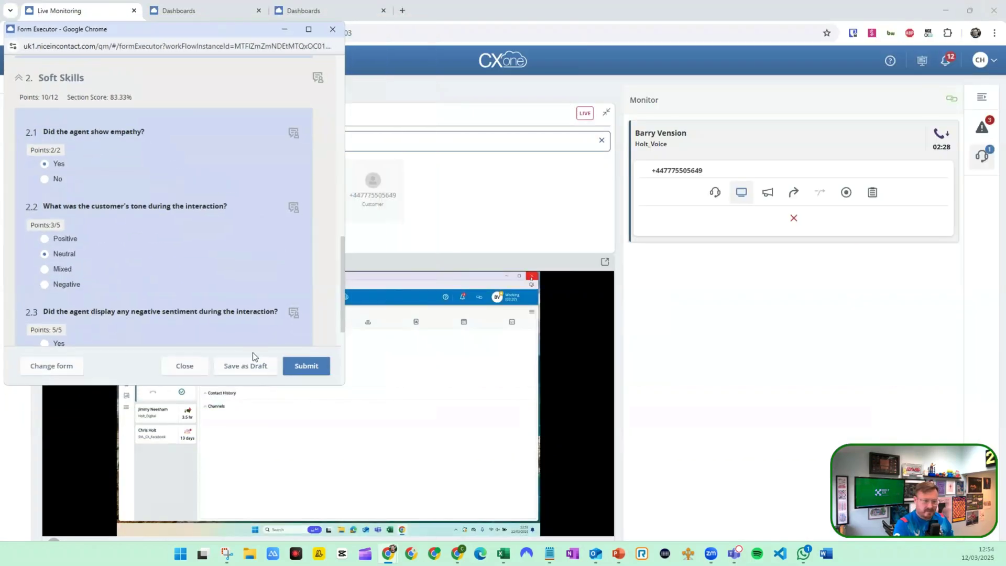
click(287, 365)
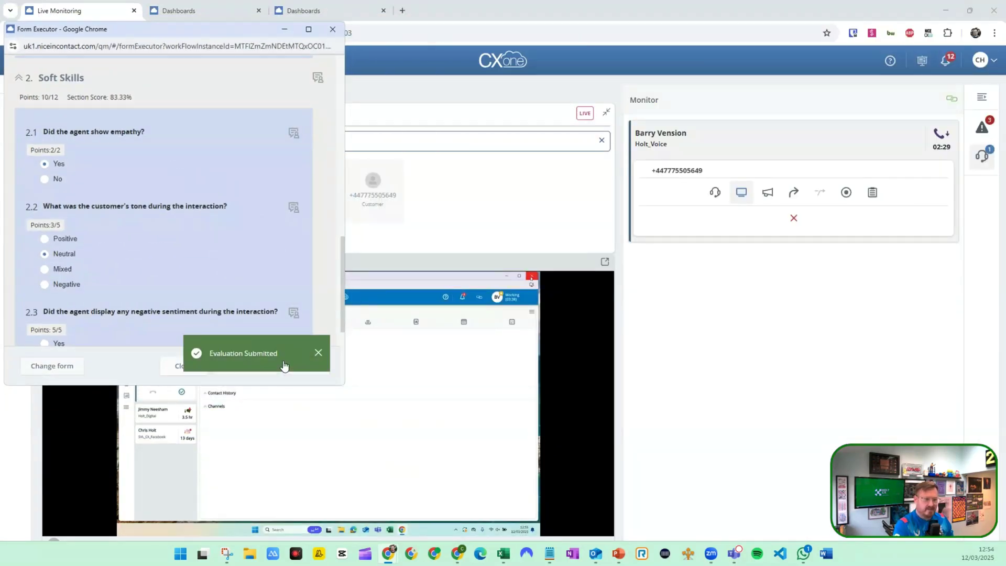
click(332, 28)
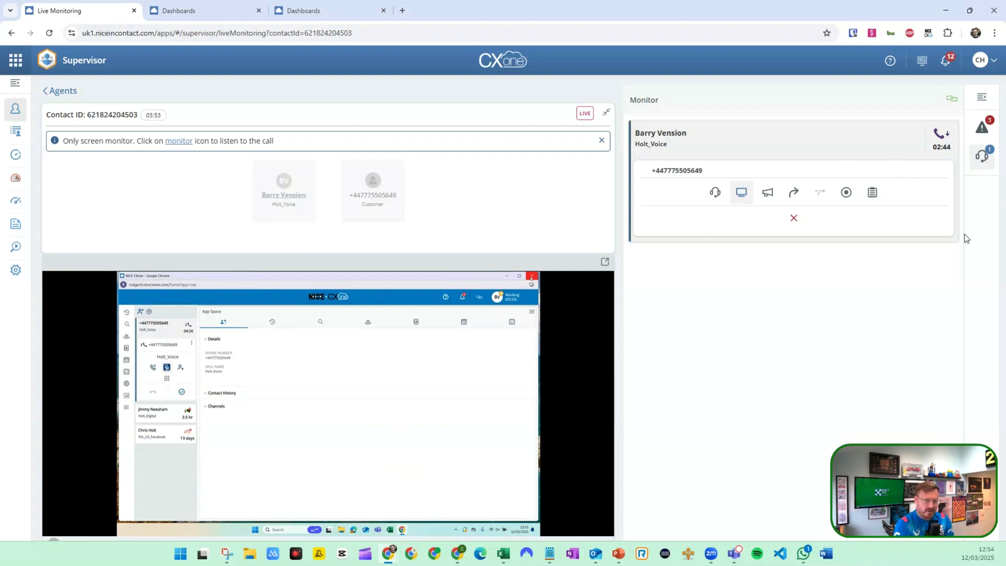
Step: End monitoring of the live call, collapse the Monitor panel, and show the Skills list
click(794, 218)
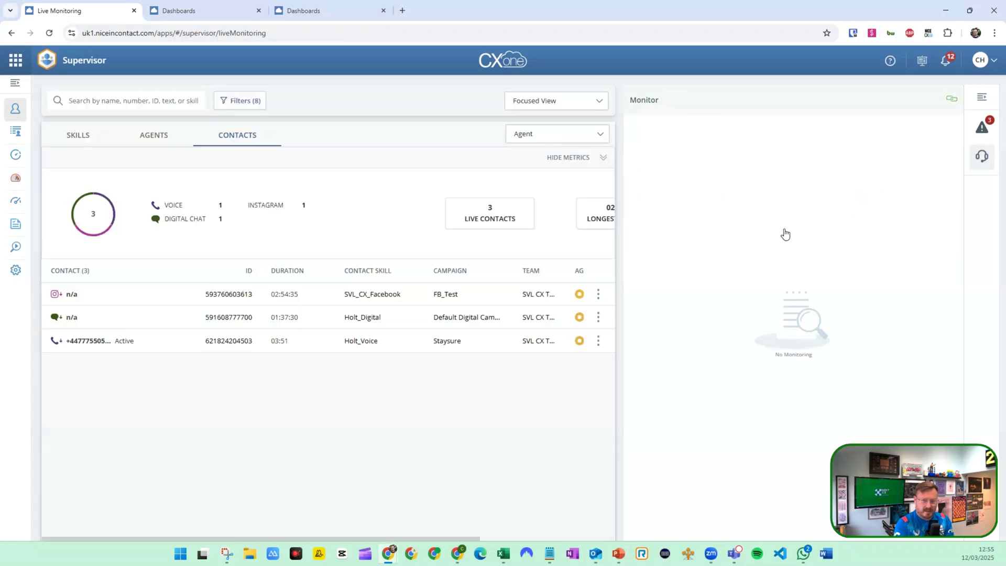
click(981, 98)
click(79, 135)
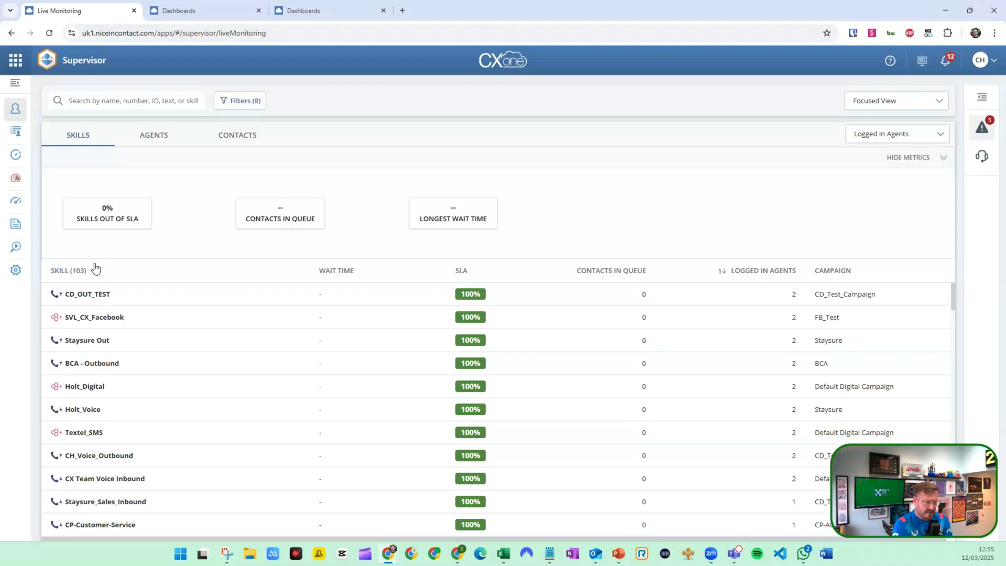
Step: Open the Holt_Voice skill and list its actively assigned agents
click(90, 409)
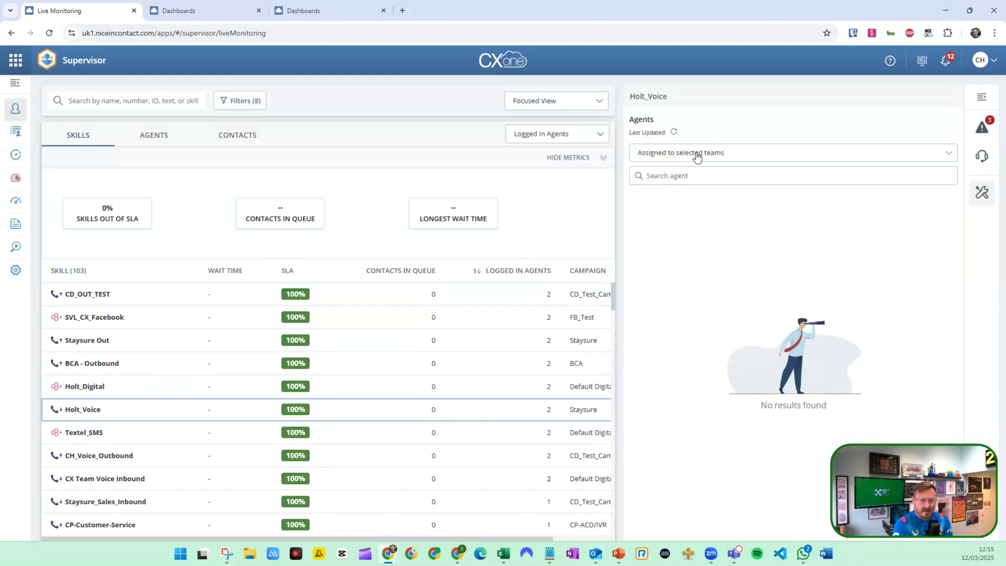
click(675, 152)
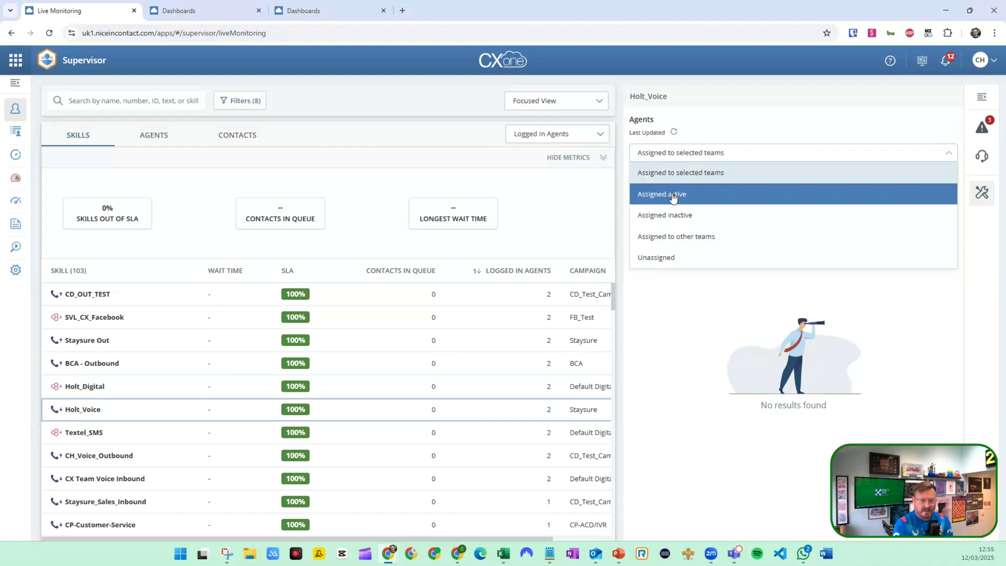
click(673, 195)
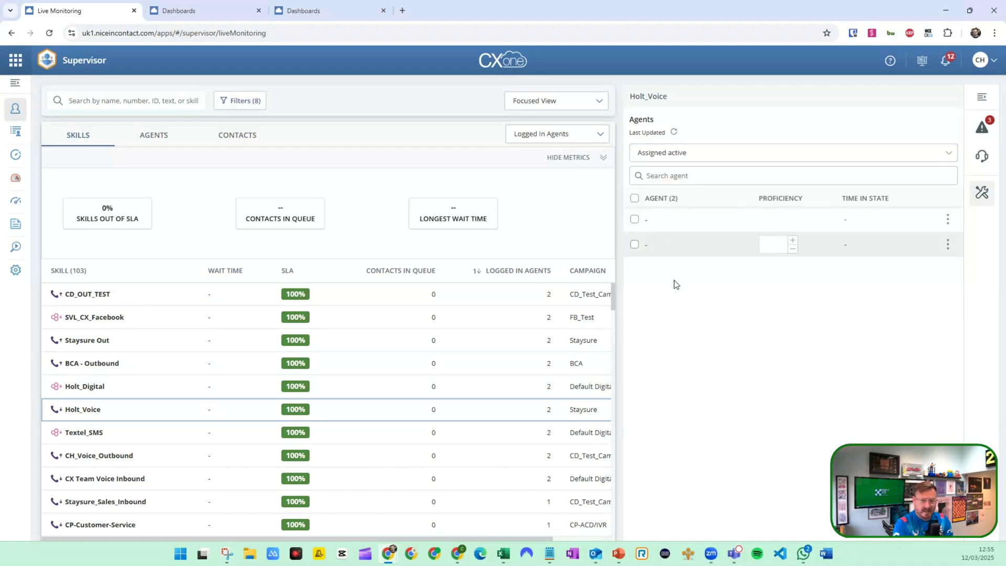
click(674, 133)
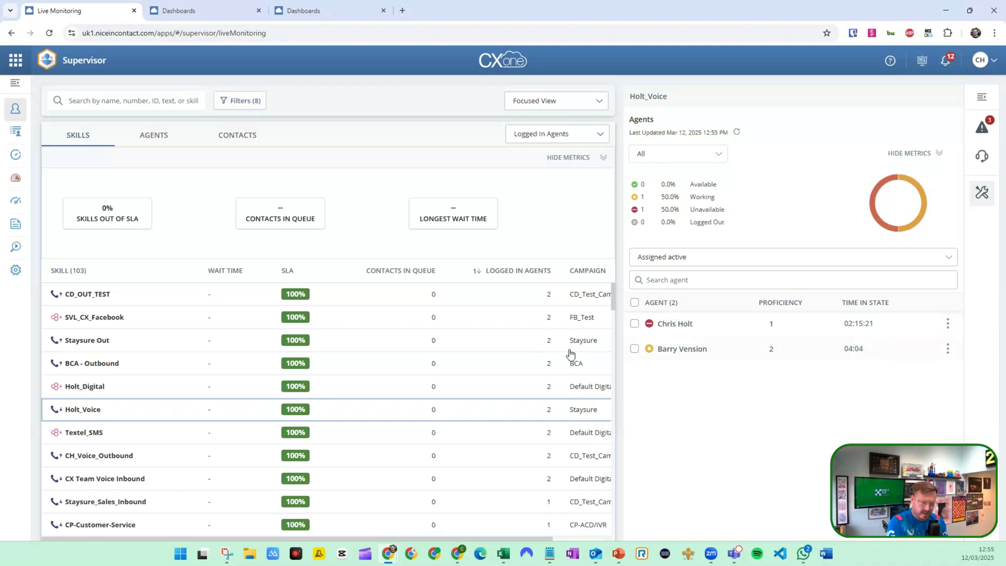
Step: Assign two unassigned agents to the Holt_Voice skill
click(940, 258)
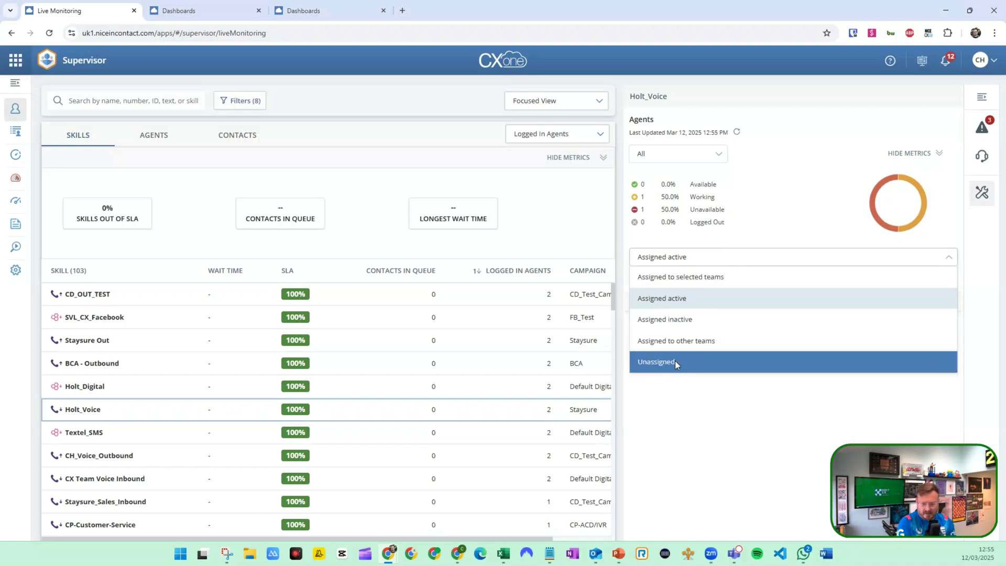
click(674, 361)
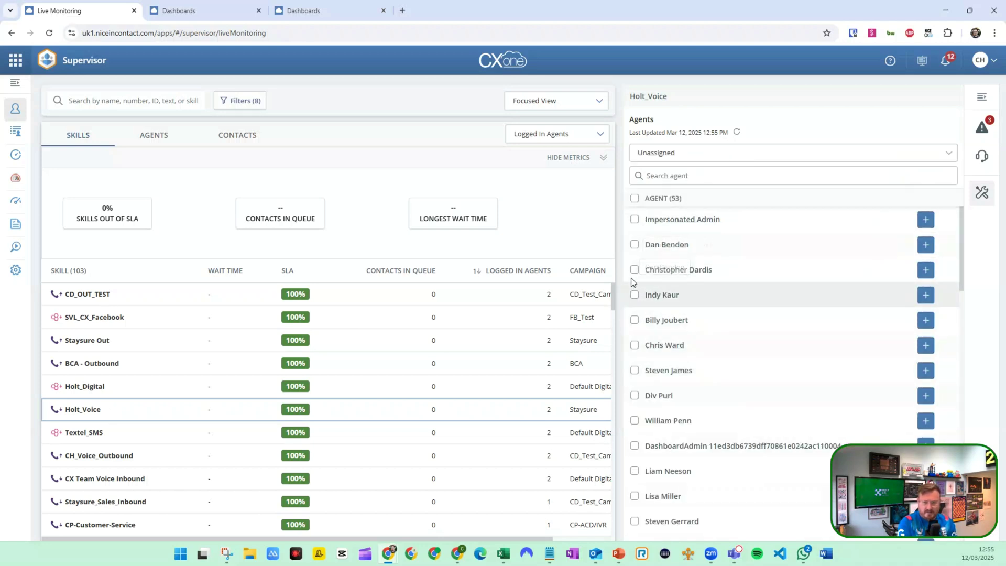
click(636, 246)
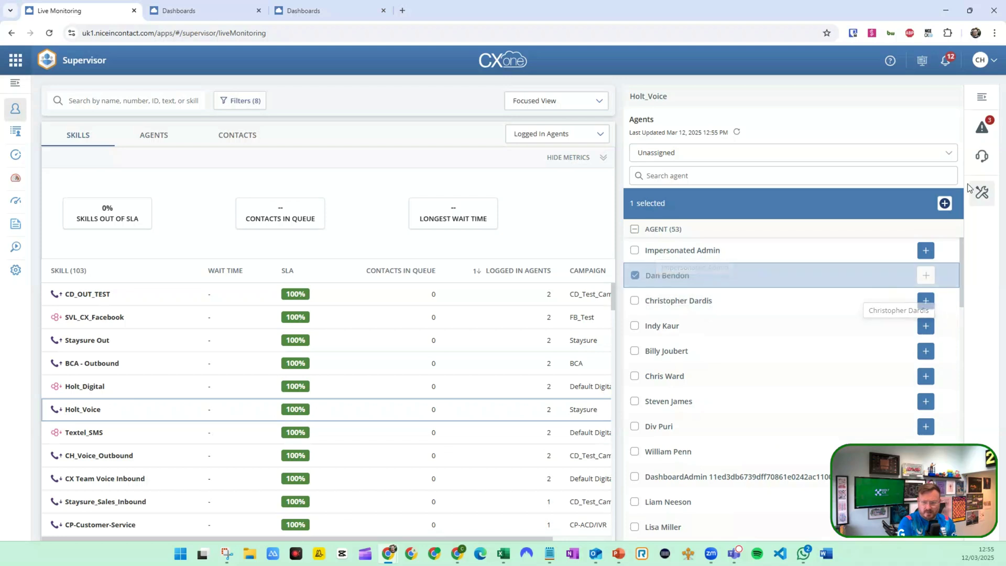
click(634, 350)
click(944, 204)
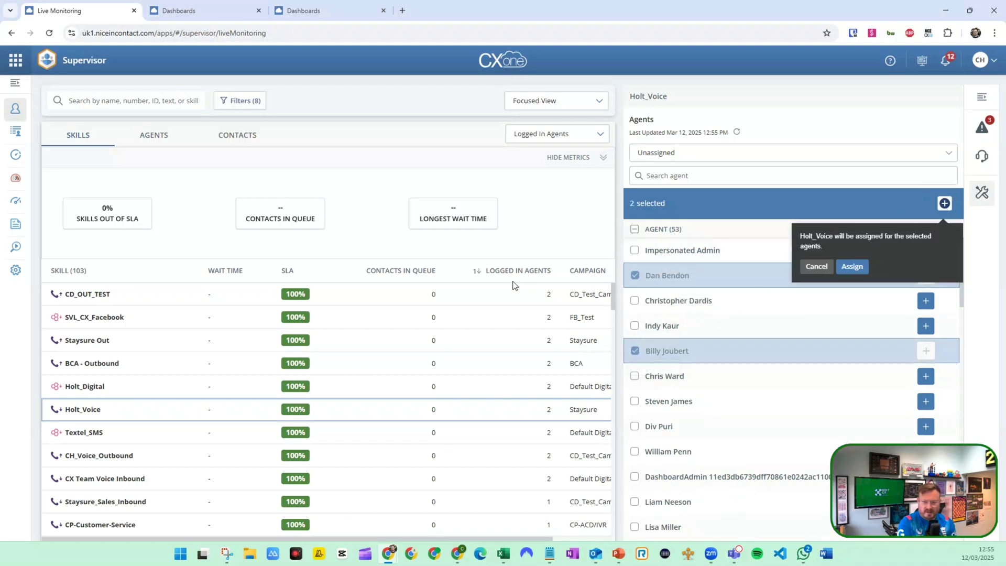
click(852, 266)
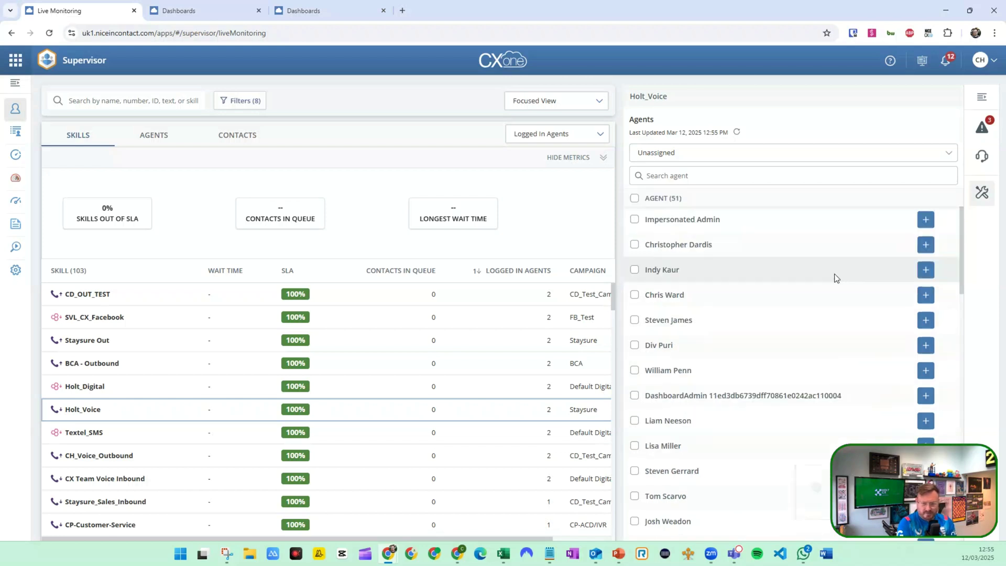
Step: Deactivate the Holt_Voice skill for one newly added agent and unassign them from it
click(694, 157)
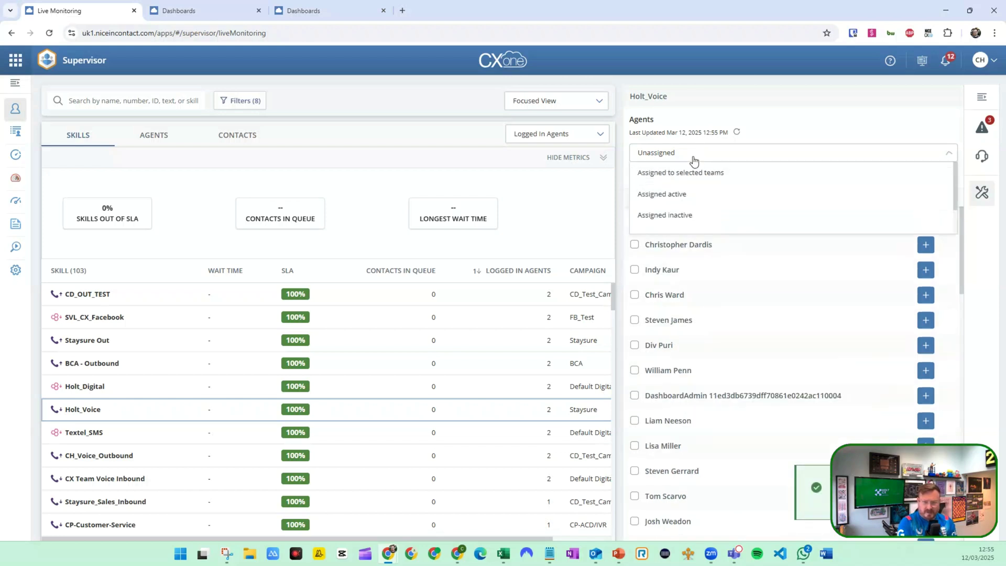
click(677, 197)
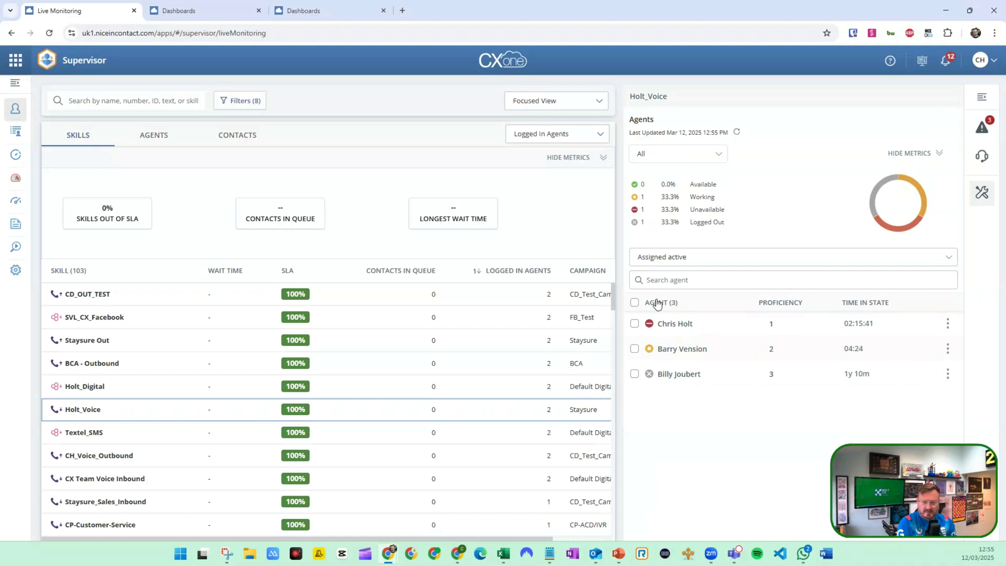
click(634, 375)
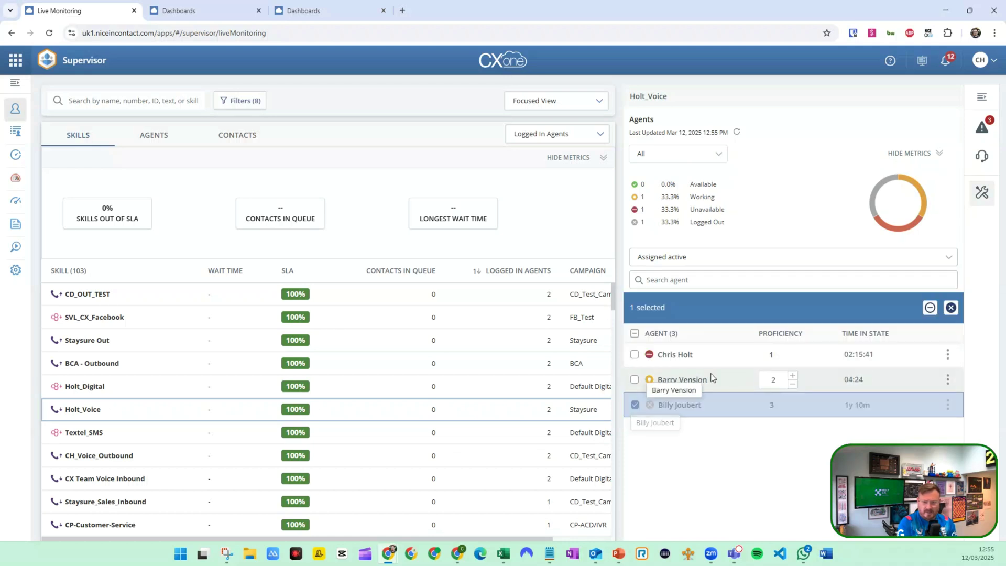
click(929, 309)
click(859, 371)
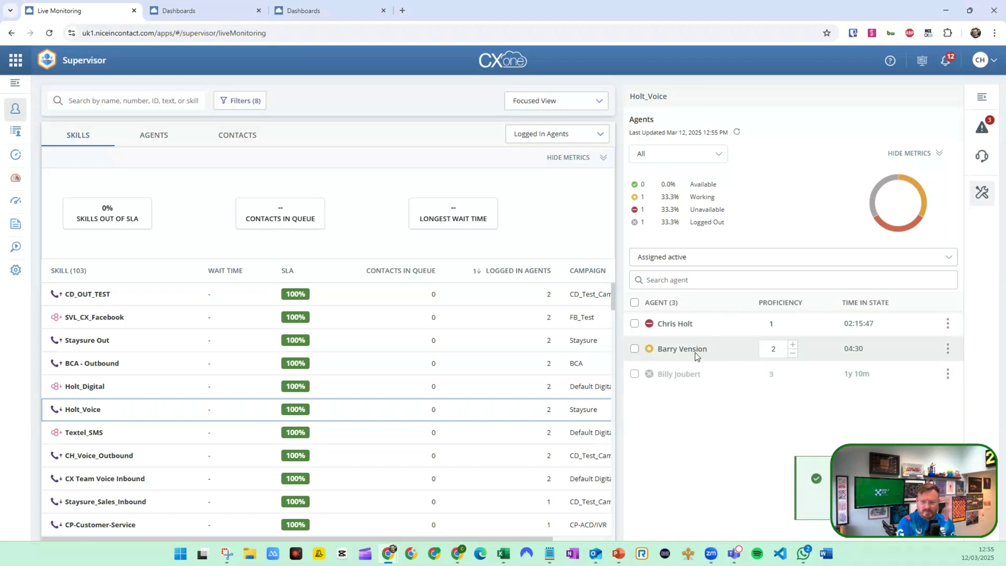
click(947, 374)
click(891, 412)
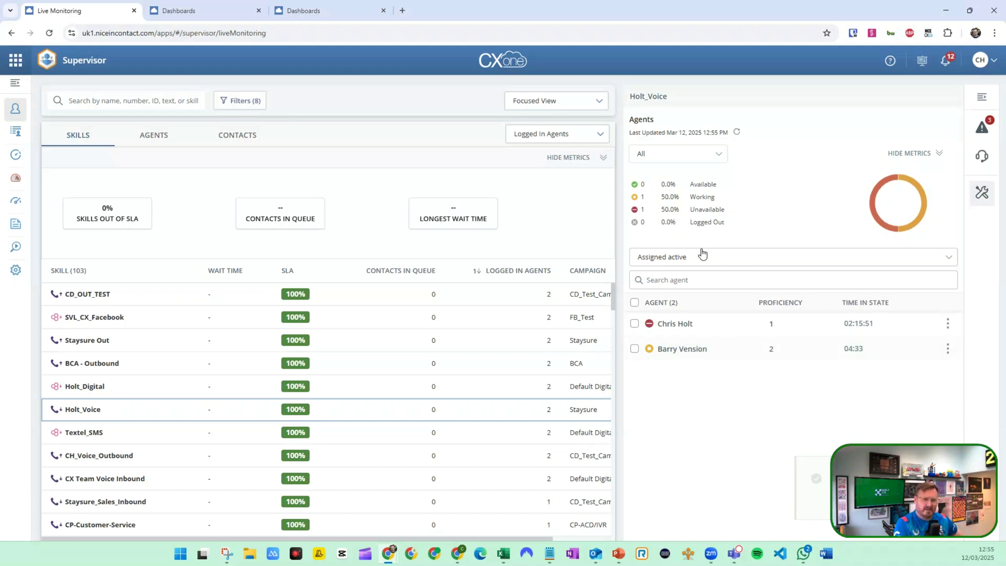
Step: Open the on-call agent's skills, list the unassigned ones and assign Break_Down
click(156, 137)
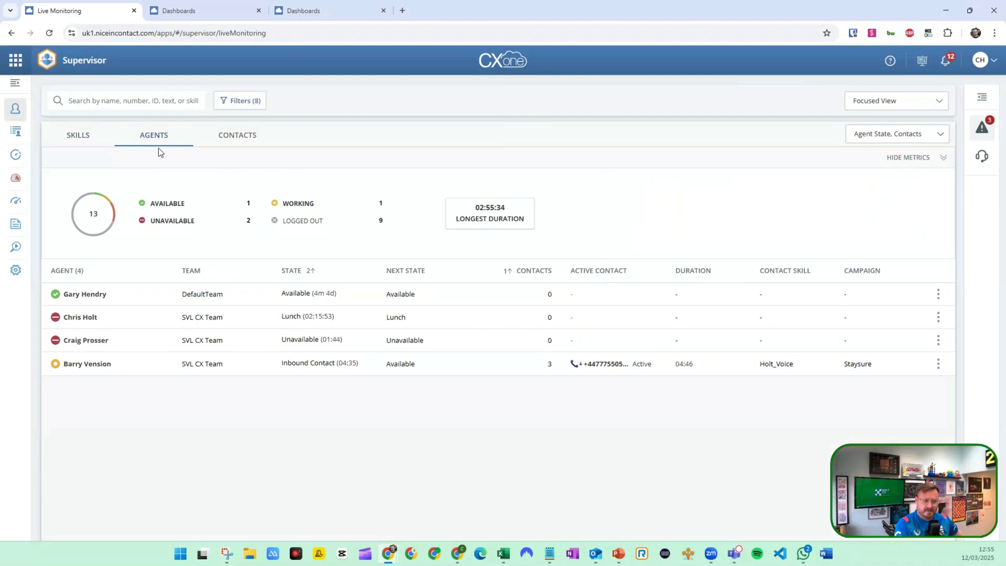
click(108, 365)
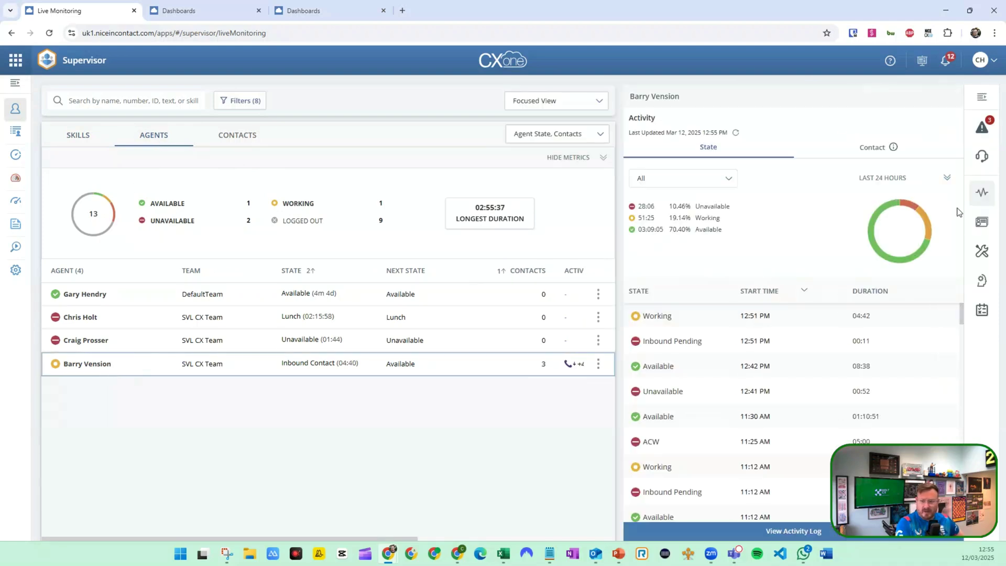
click(980, 255)
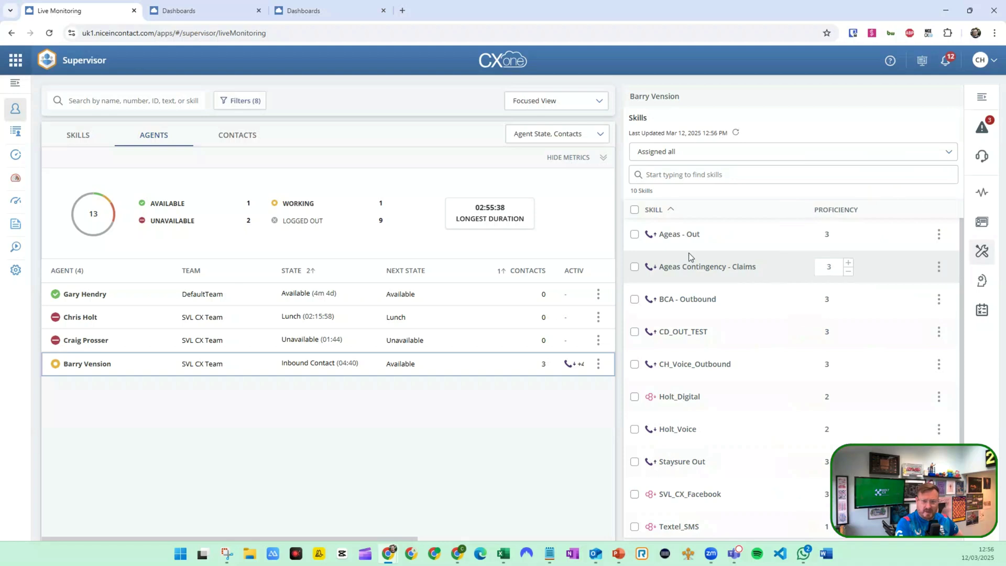
click(692, 158)
click(663, 230)
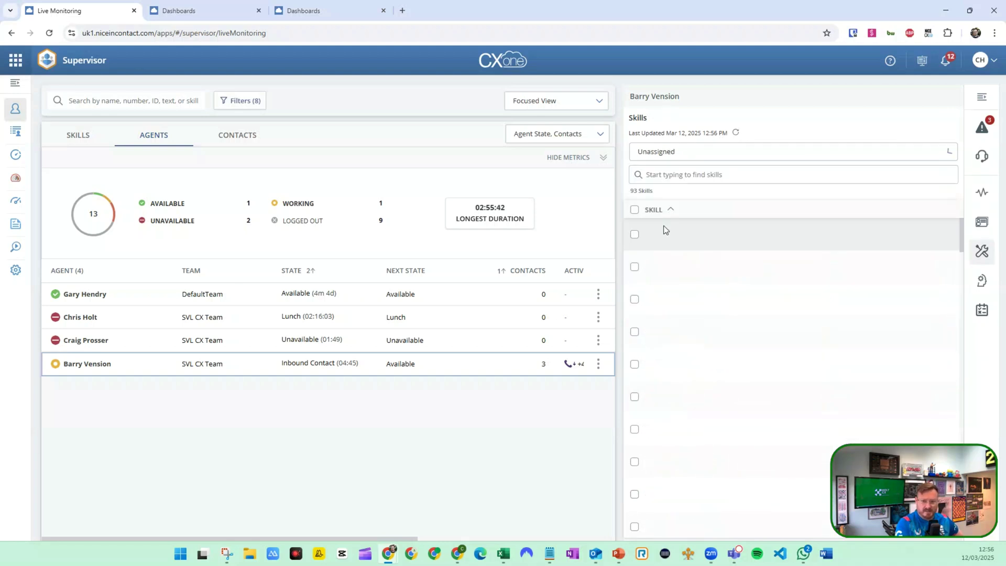
scroll(696, 313, down, 2)
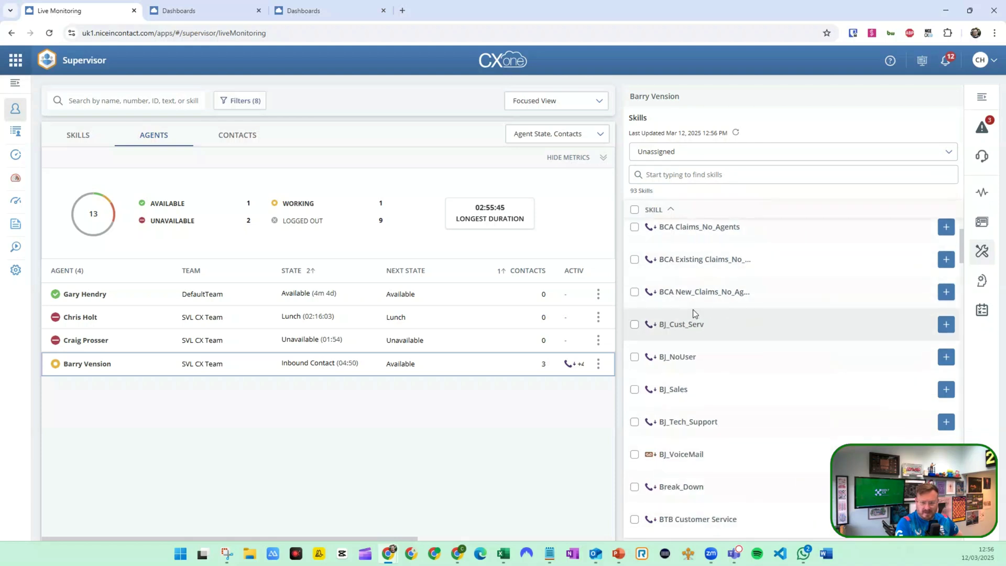
scroll(694, 314, down, 2)
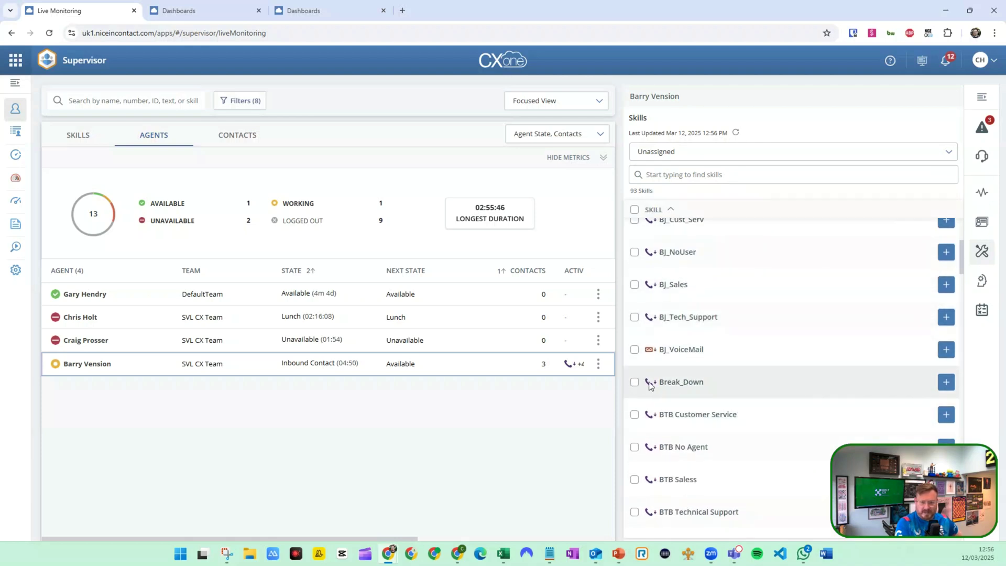
click(945, 382)
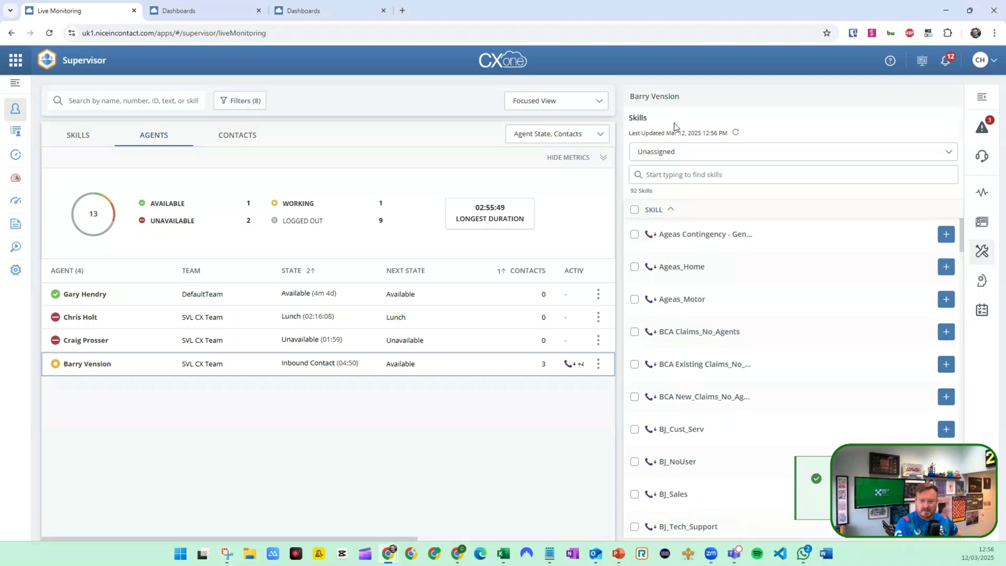
Step: Unassign the Ageas - Out and Ageas Contingency - Claims skills, then close the skills panel
click(697, 163)
click(678, 171)
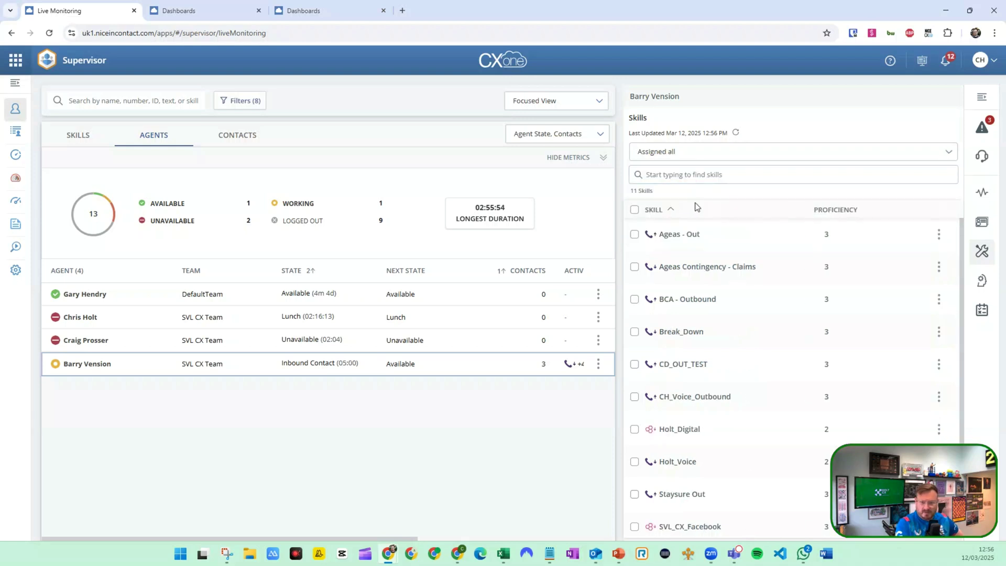
click(634, 234)
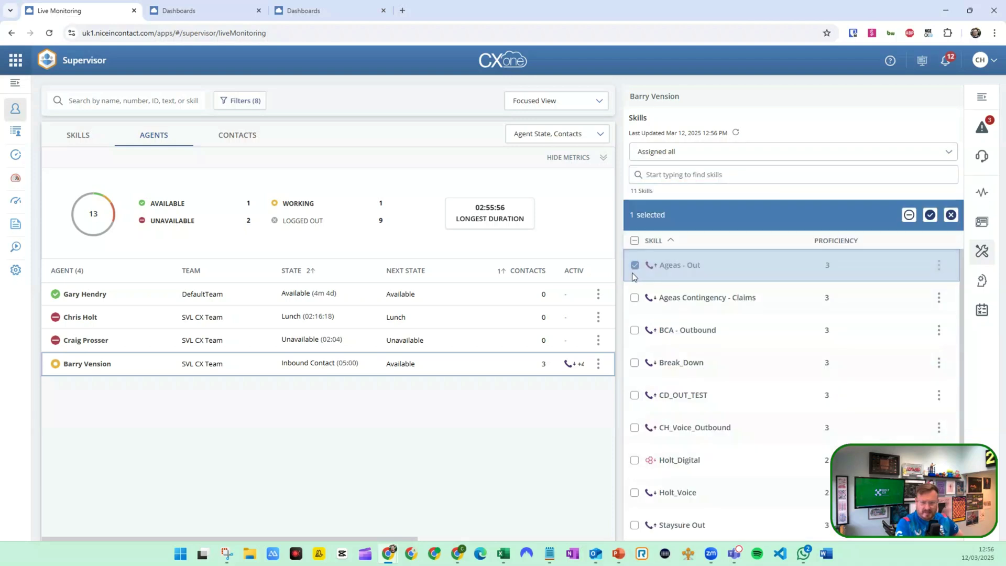
click(635, 300)
click(950, 216)
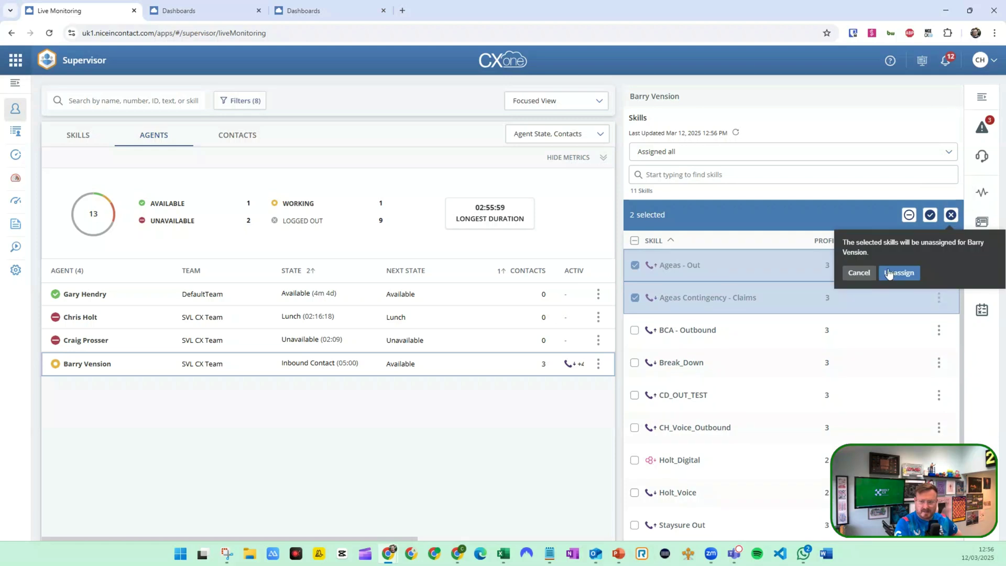
click(899, 272)
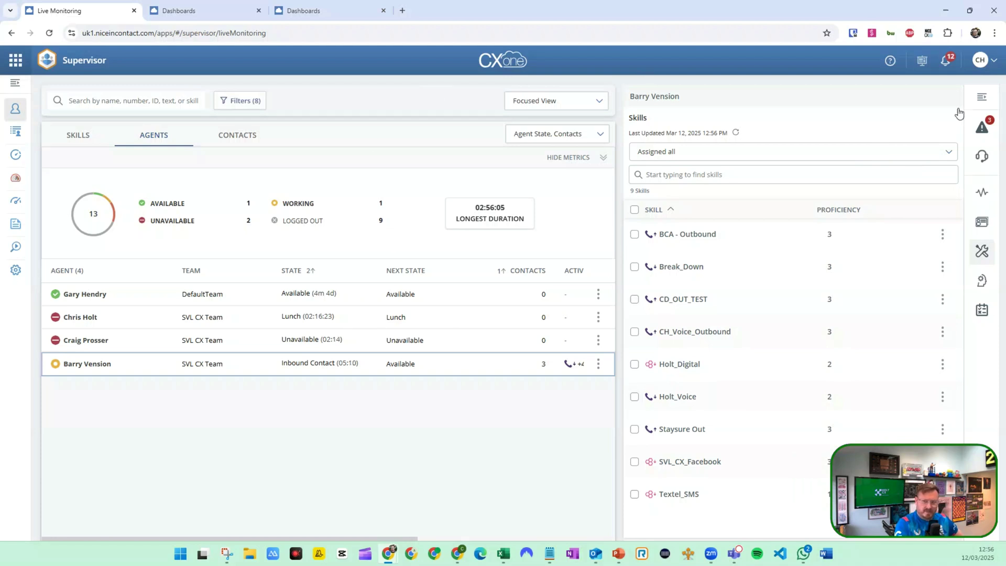
click(982, 97)
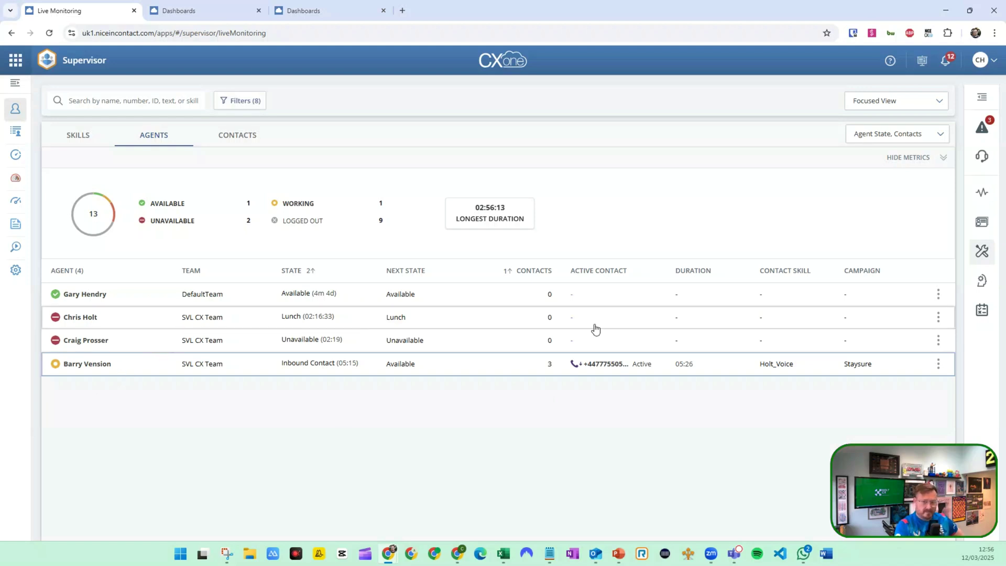
Step: Change the lunching agent's state to Unavailable: Training from the row's action menu
click(938, 318)
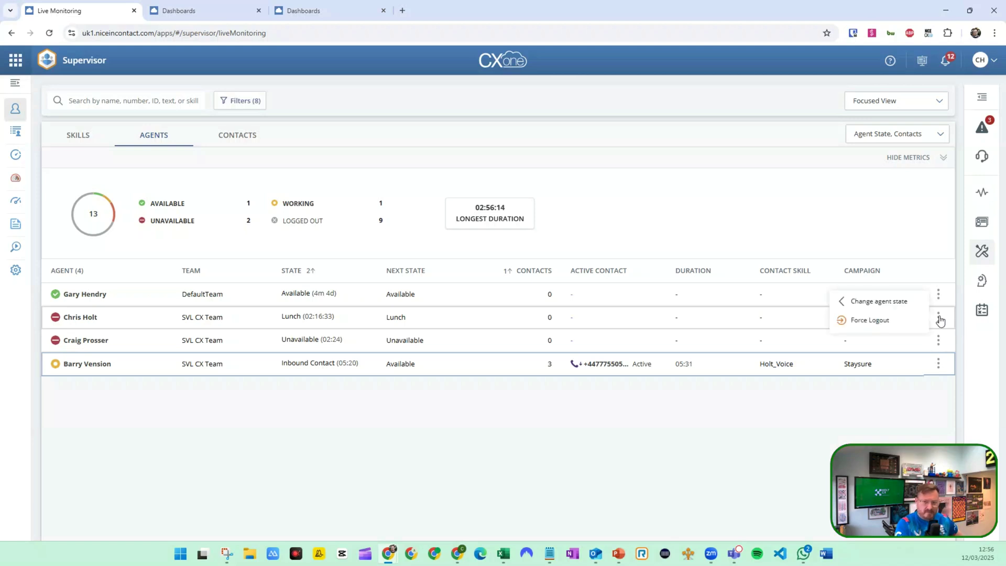
click(884, 304)
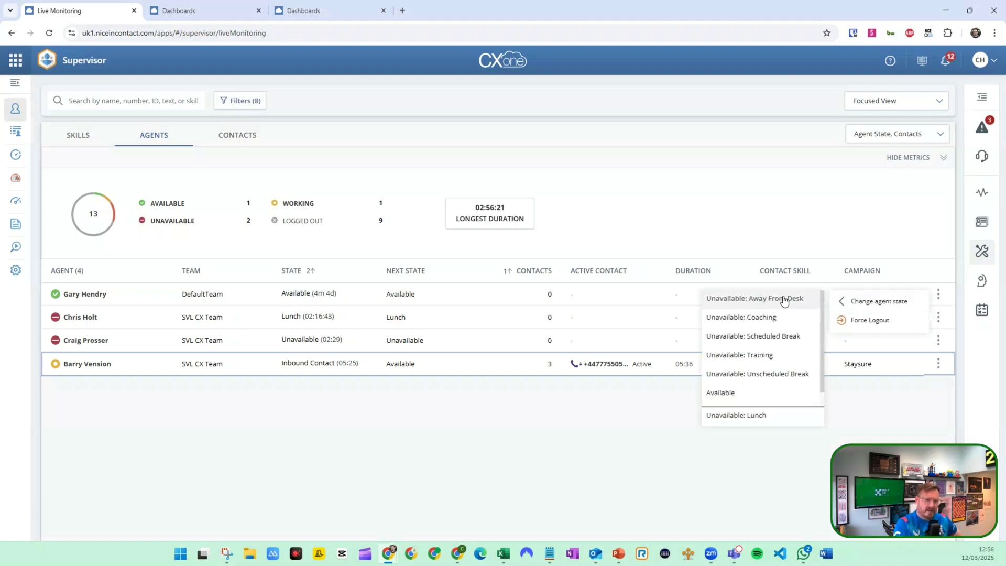
click(769, 354)
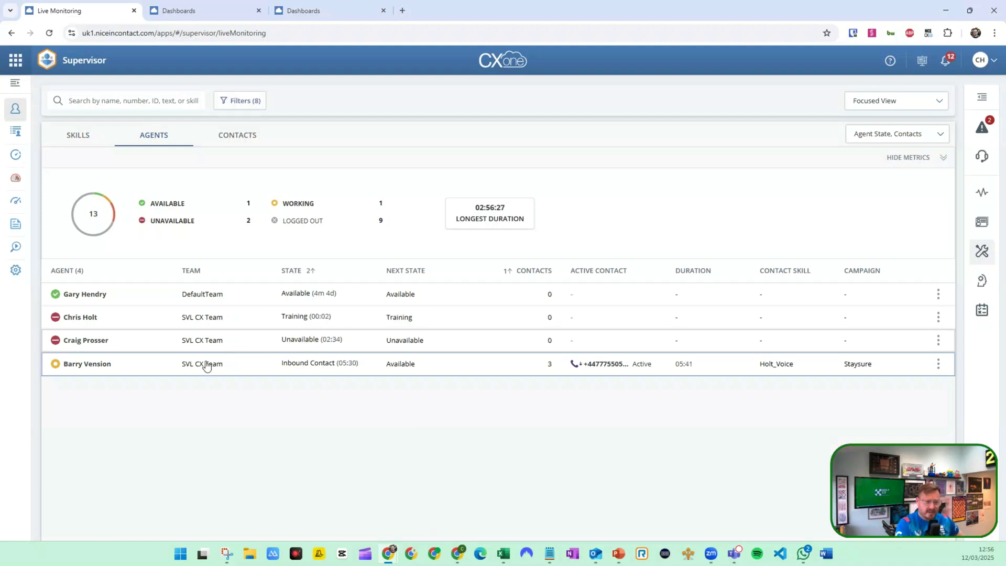
Step: Look through the on-call and unavailable agents' action and state menus without changing anything
click(939, 366)
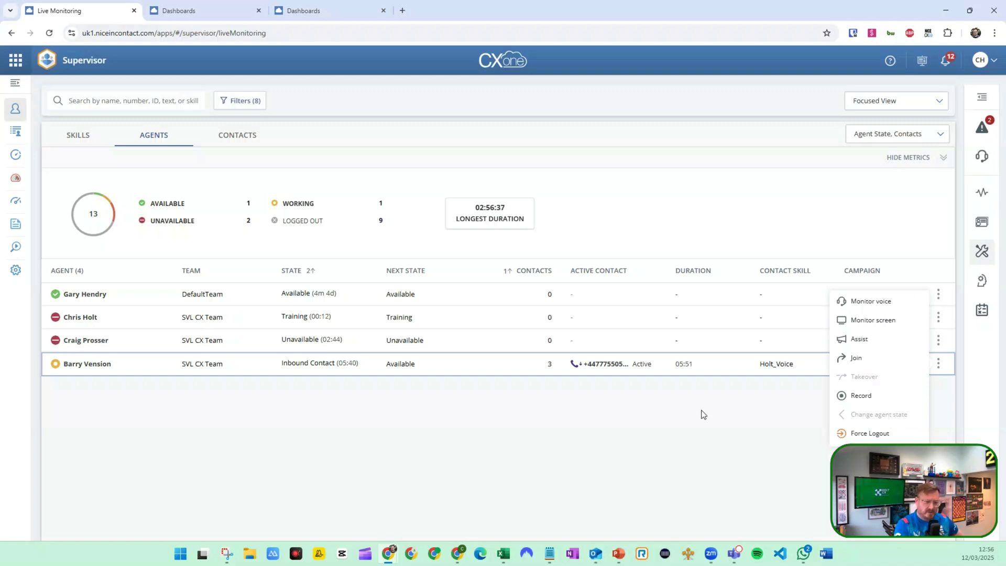
click(687, 406)
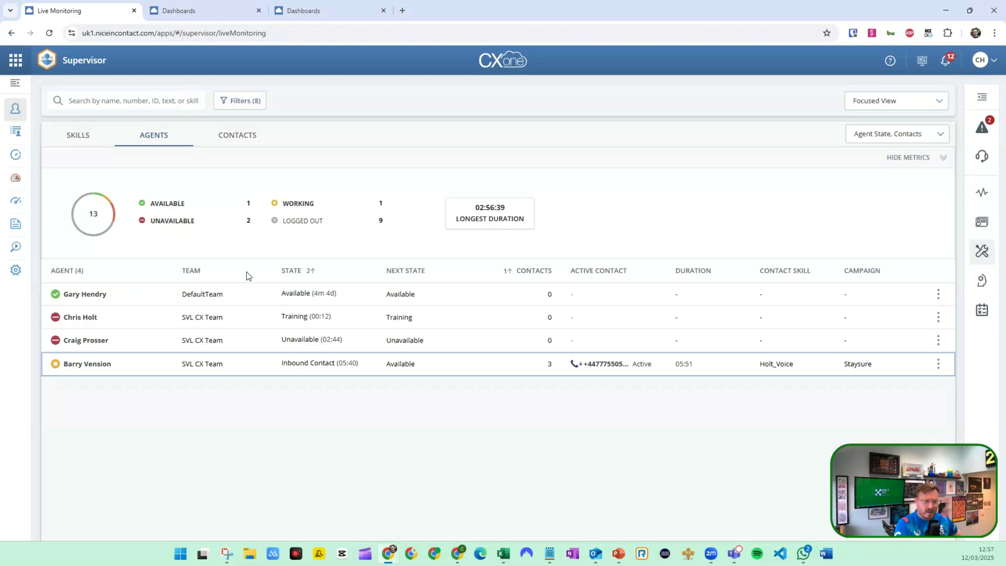
click(935, 340)
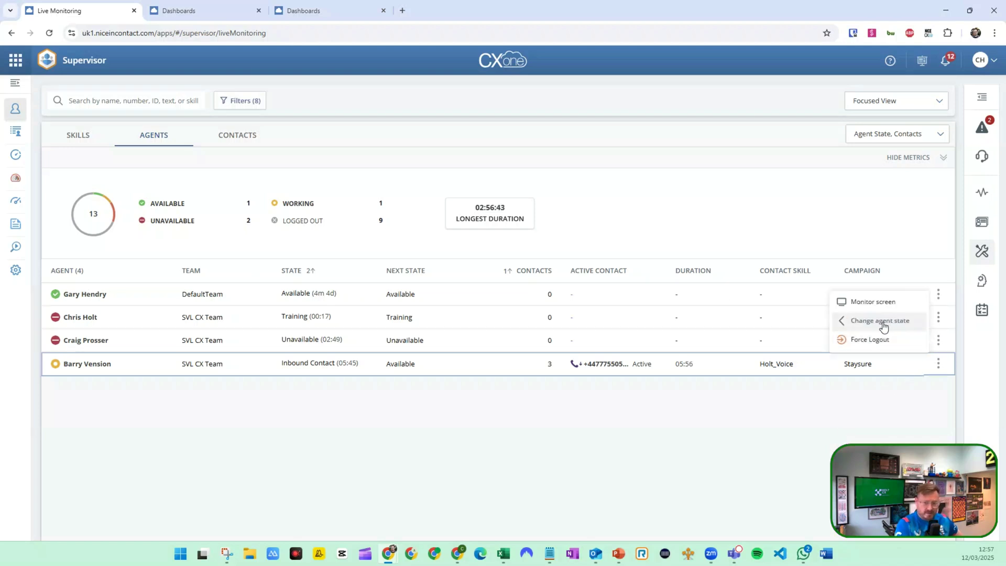
click(882, 320)
scroll(733, 348, down, 1)
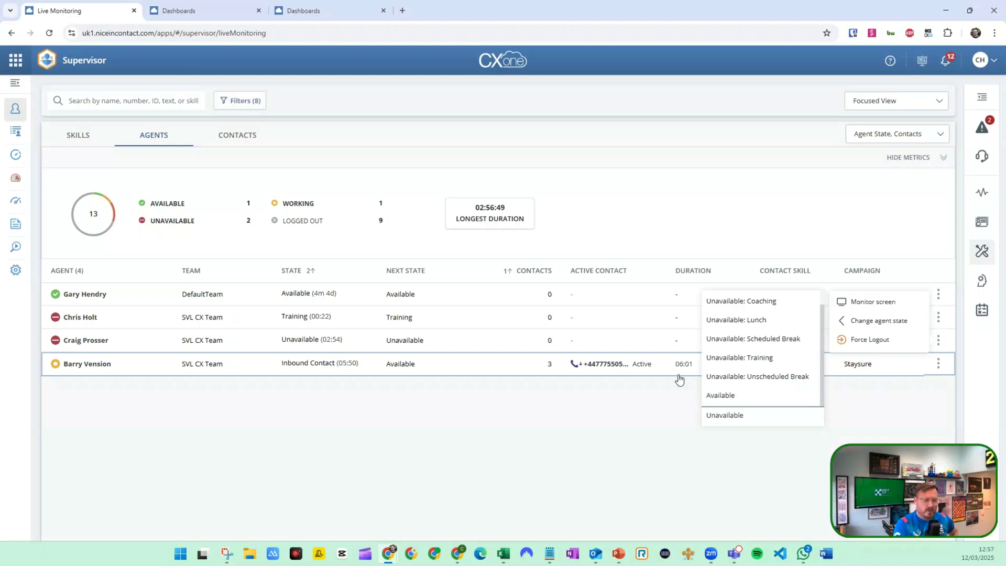
click(602, 422)
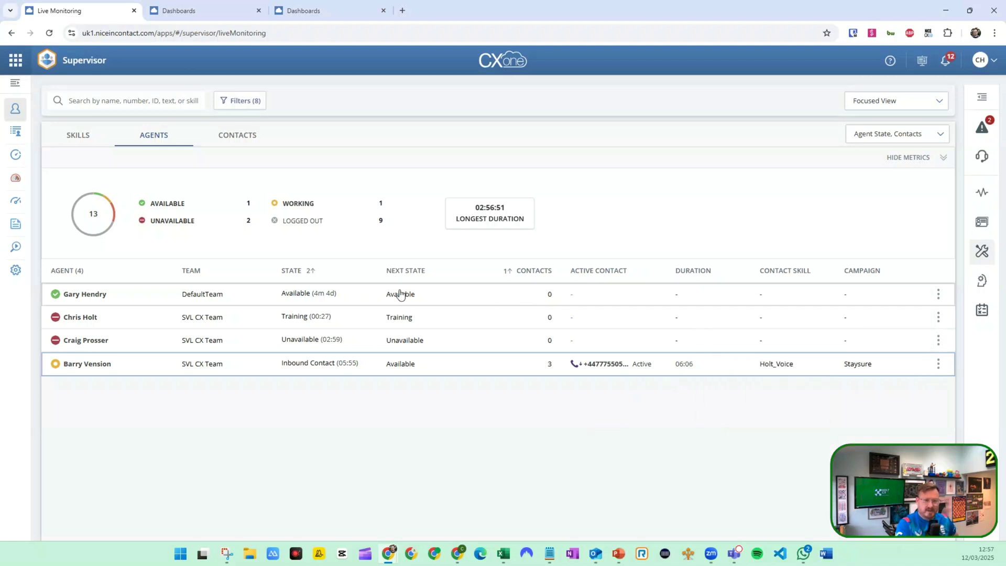
Step: Try setting the available agent to Away From Desk
click(936, 295)
click(844, 308)
click(762, 300)
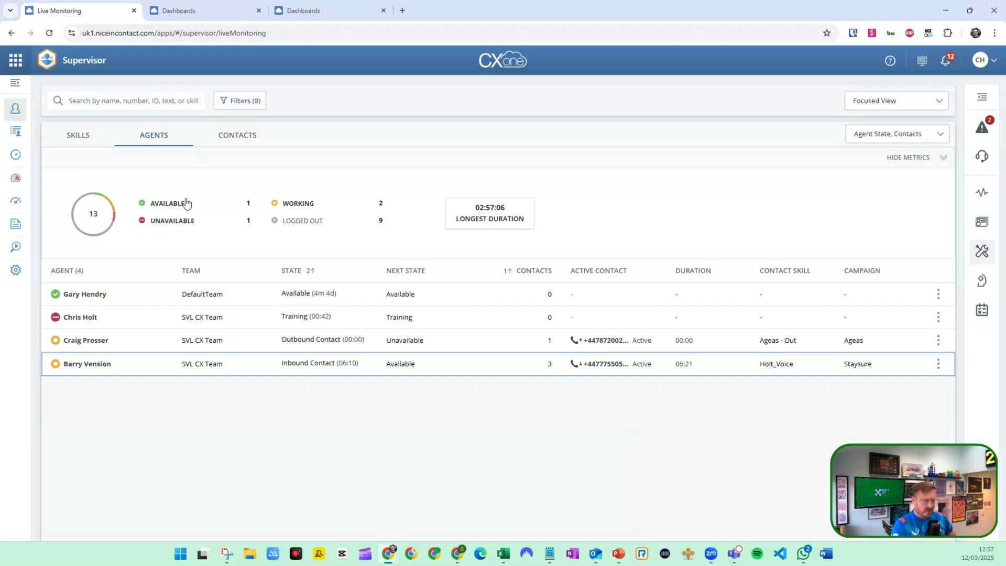
Step: Expand the Supervisor navigation and go to Interactions Search
click(17, 85)
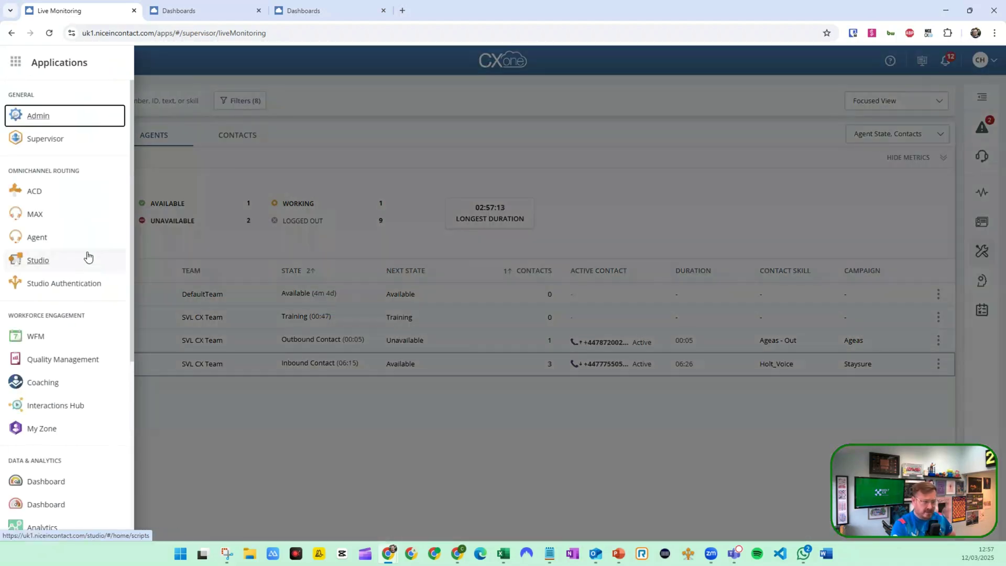
click(16, 63)
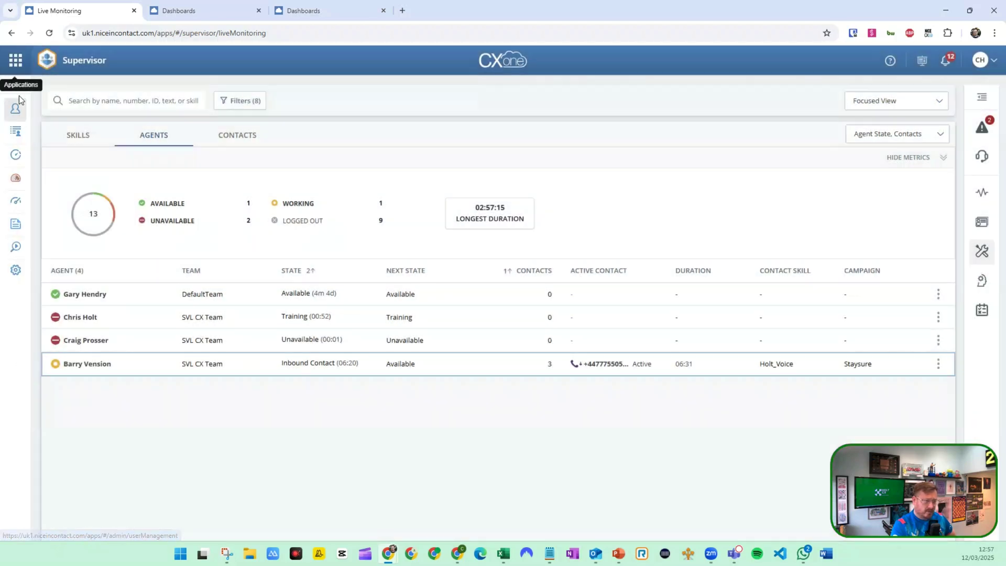
click(19, 81)
click(16, 62)
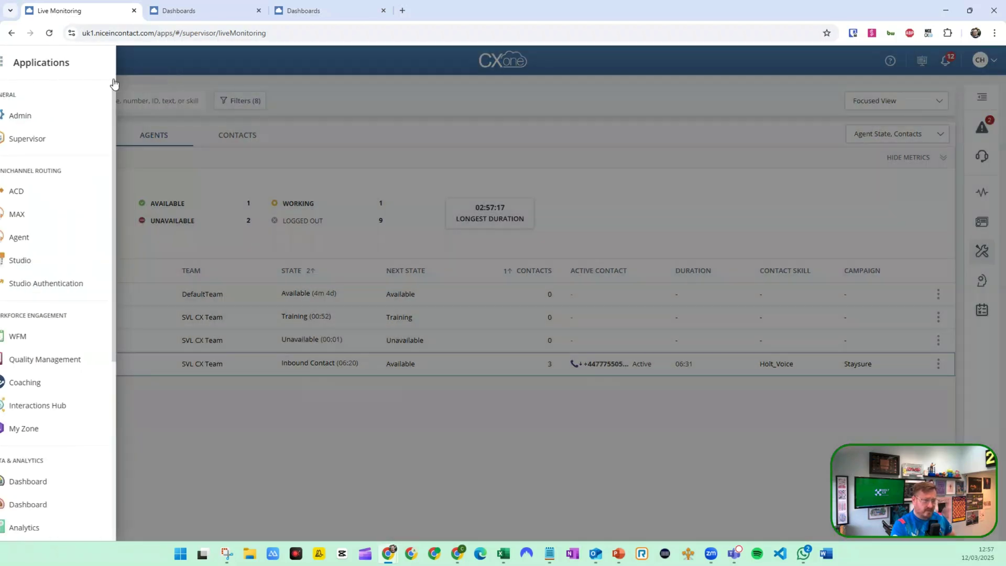
click(16, 87)
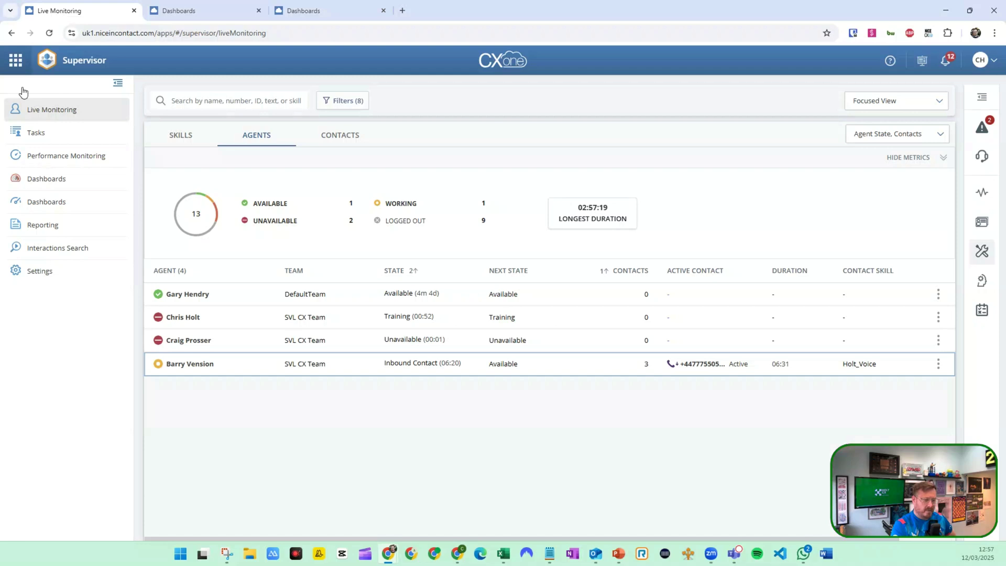
click(35, 243)
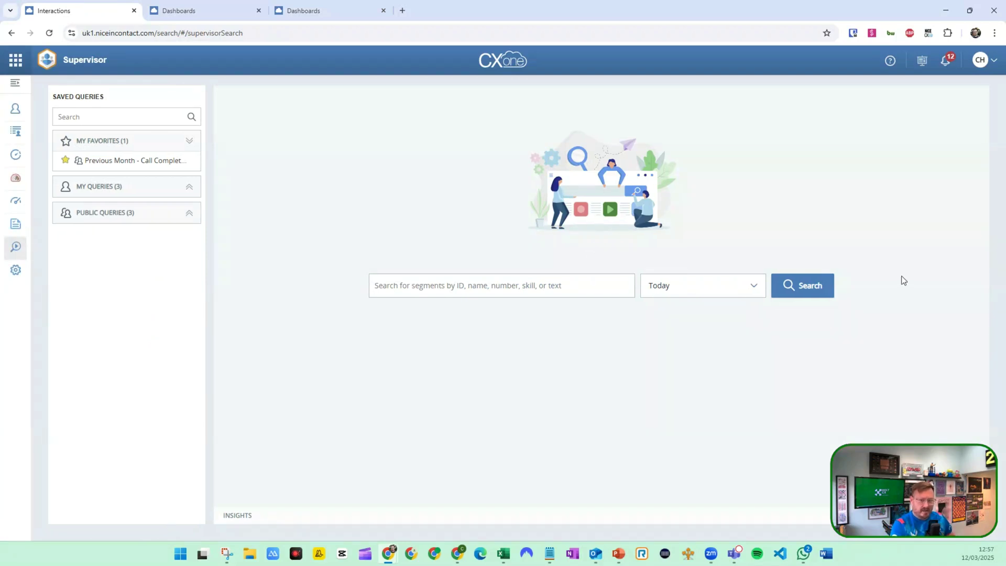
Step: Search today's interactions (16 segments) and play the 27-minute 10:42 AM call recording
click(795, 291)
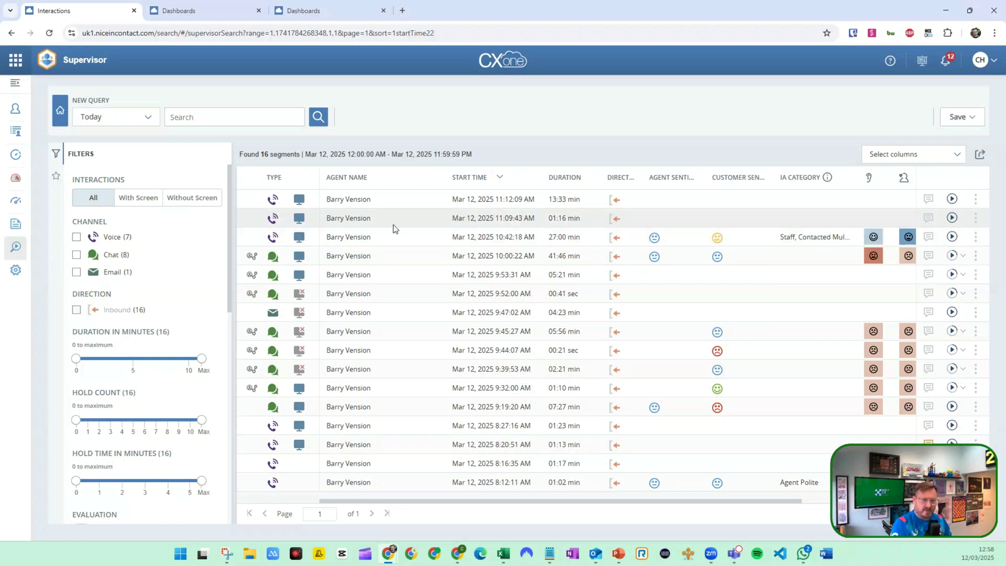
click(284, 240)
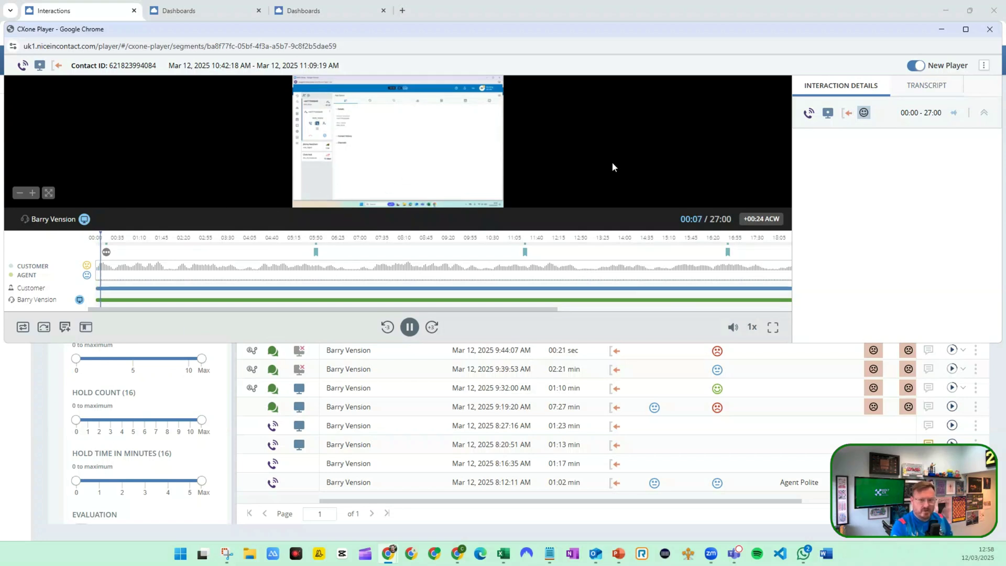
Step: Pause the call, jump to the 05:47 and 11:19 markers, then minimise the player
click(409, 327)
click(315, 251)
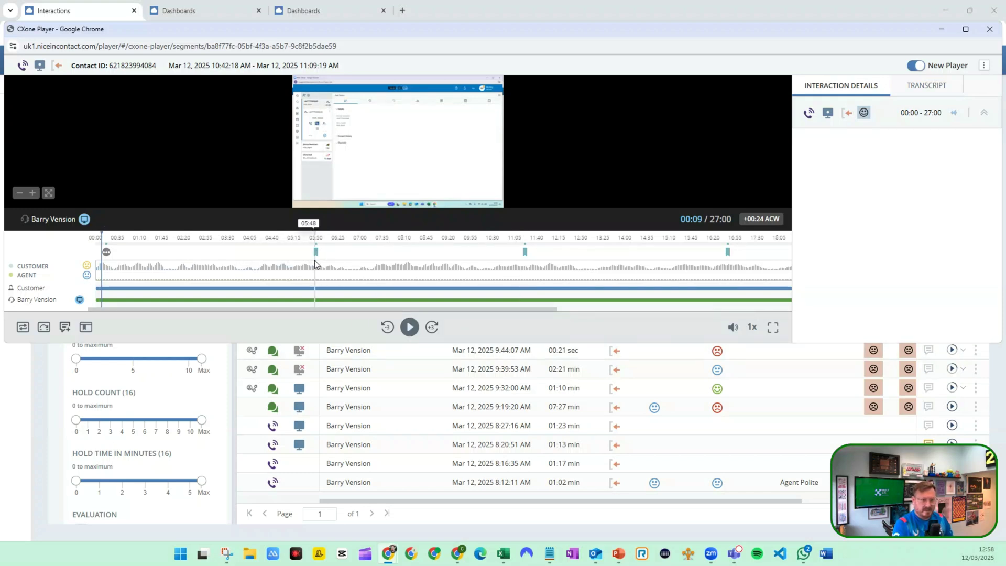
click(524, 252)
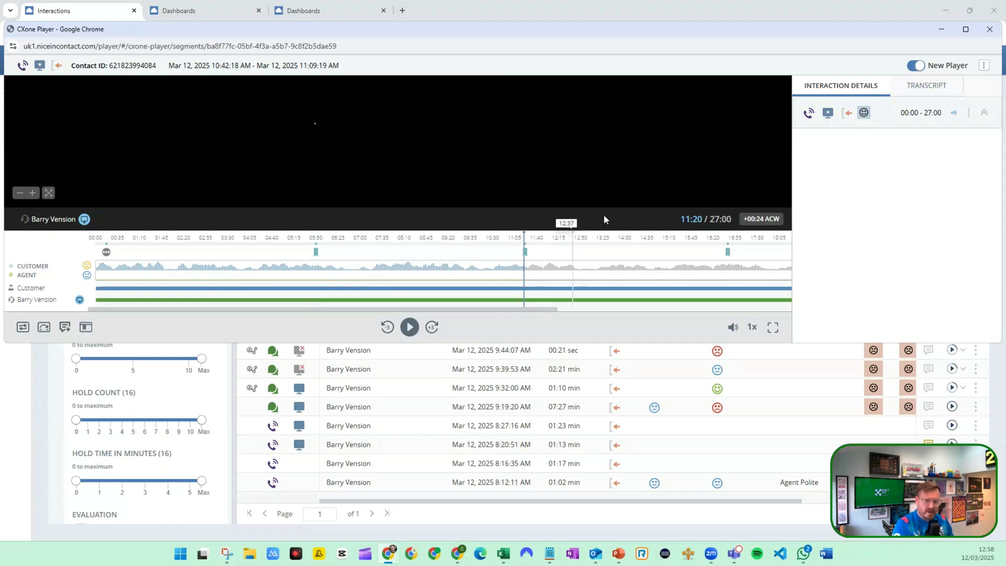
click(939, 32)
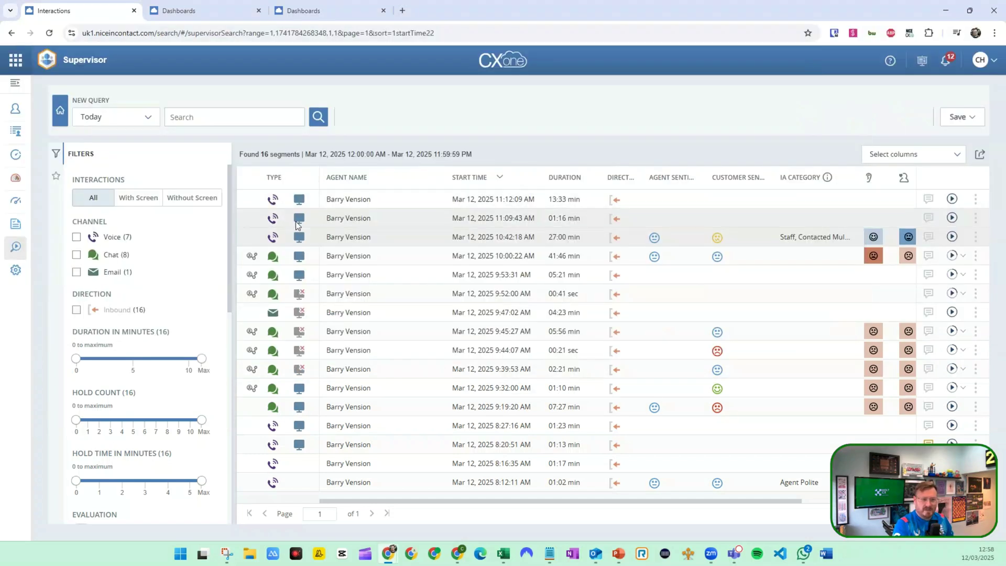
Step: Evaluate the 27-minute 10:42 call with CH Form 2 and maximise the form window
click(976, 240)
click(910, 225)
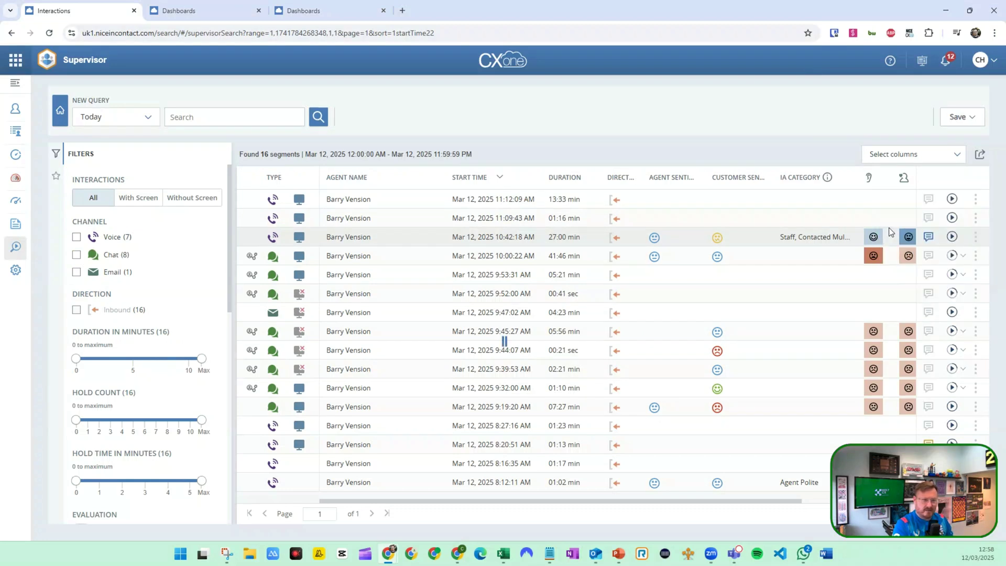
click(439, 332)
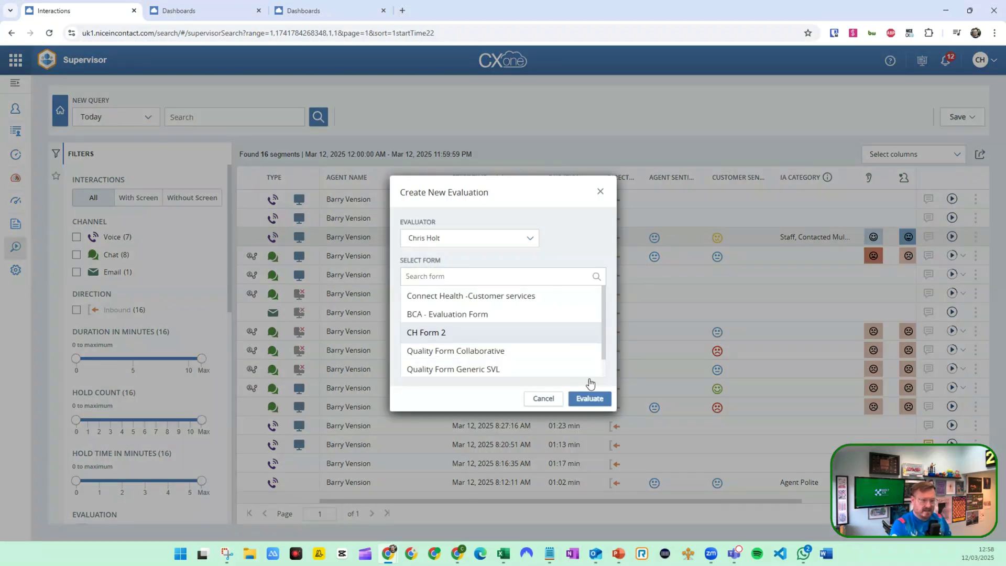
click(589, 398)
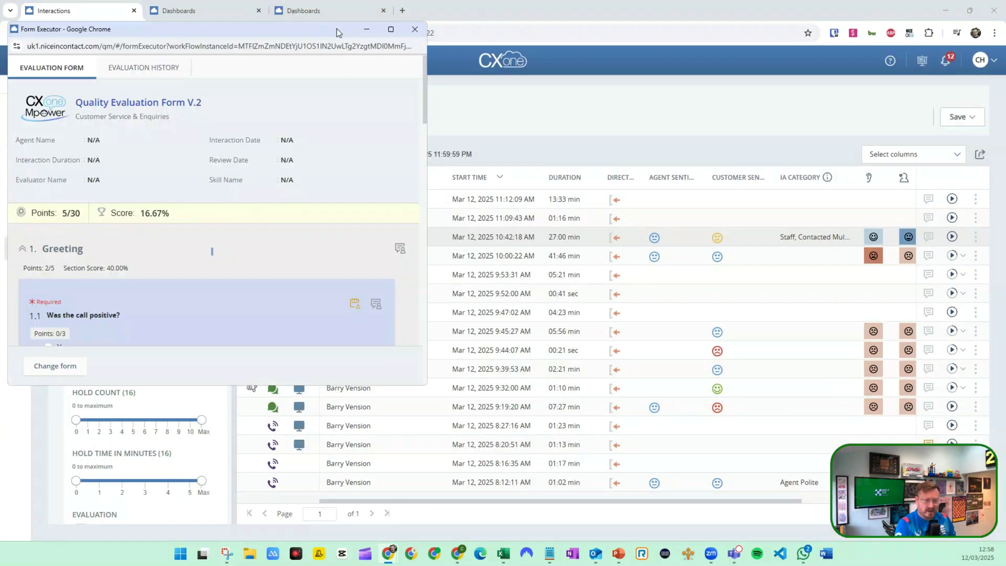
click(530, 50)
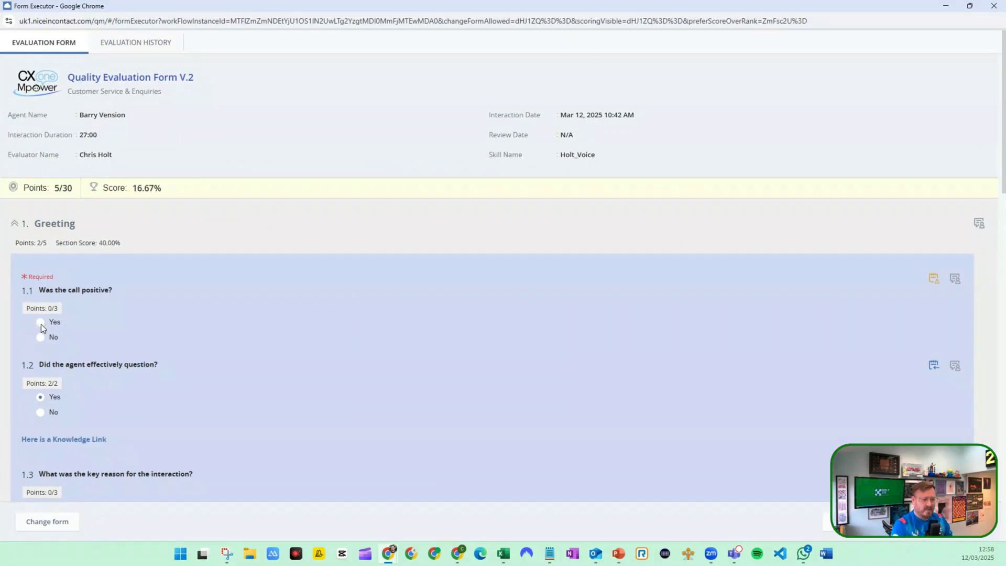
Step: Answer No to the positive-call question and Yes to name, DOB, address/contact and recording-notice questions
click(40, 338)
scroll(63, 314, down, 2)
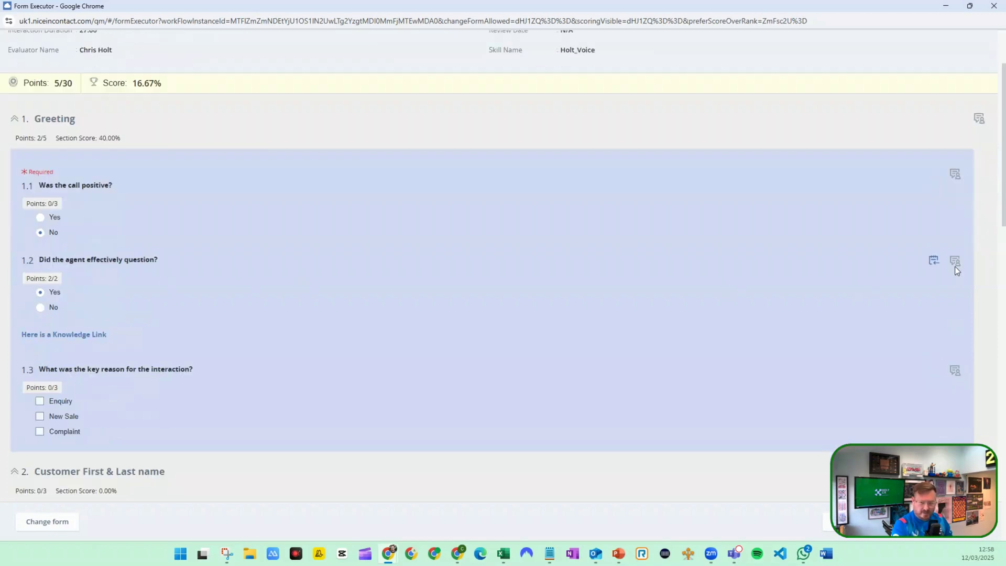
scroll(92, 388, down, 2)
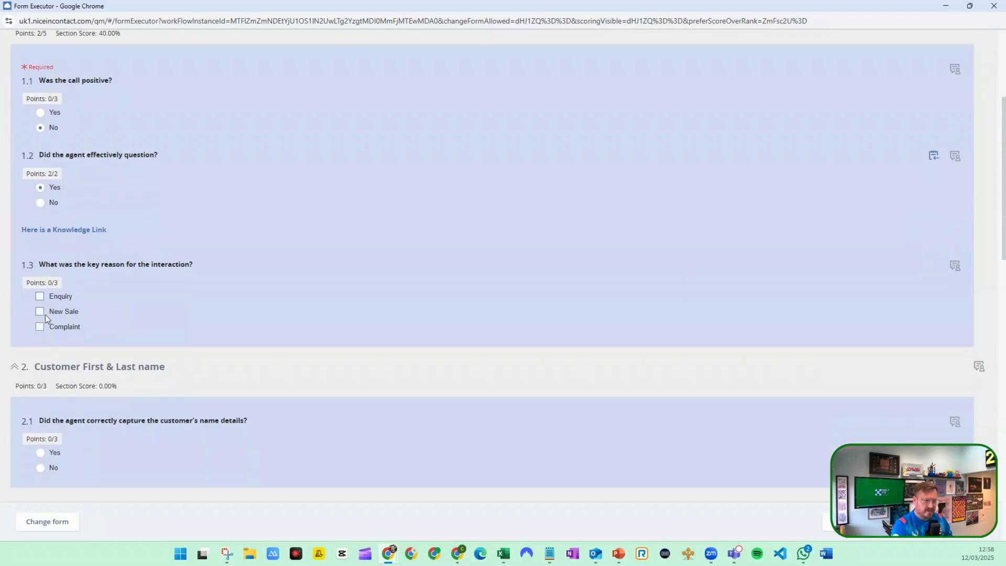
scroll(73, 315, down, 4)
click(39, 243)
click(40, 385)
scroll(109, 366, down, 4)
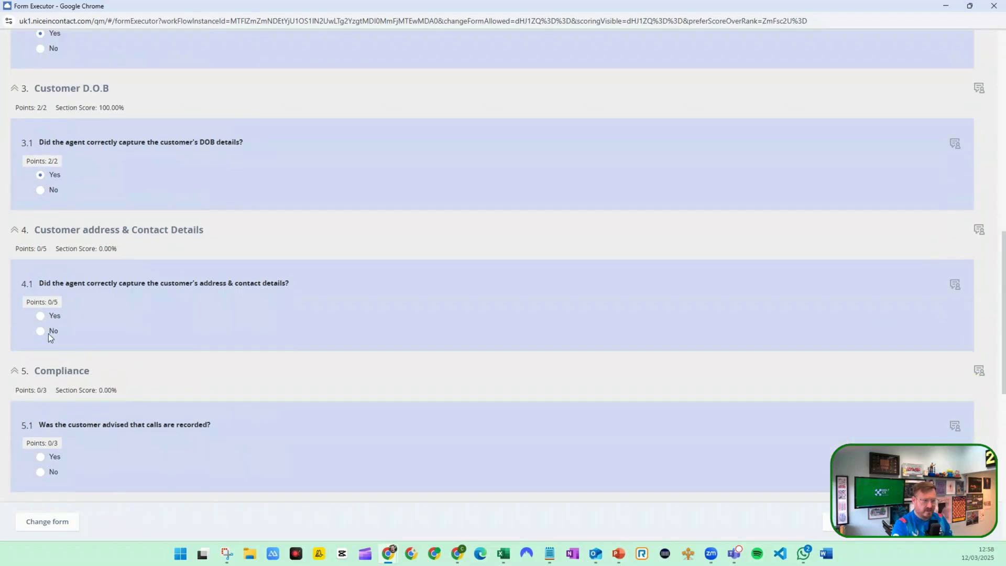
click(40, 316)
scroll(34, 266, down, 4)
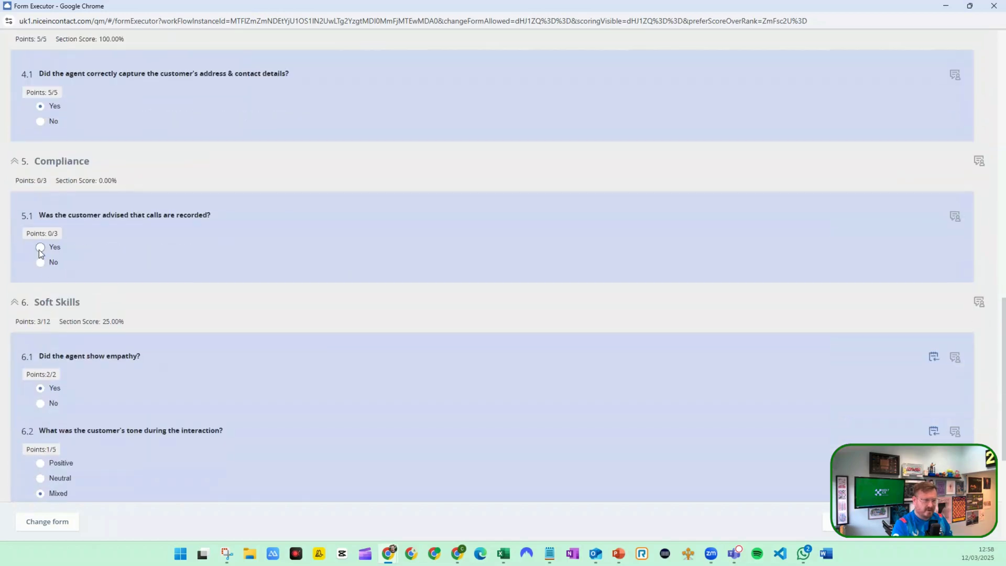
click(40, 247)
scroll(63, 256, down, 4)
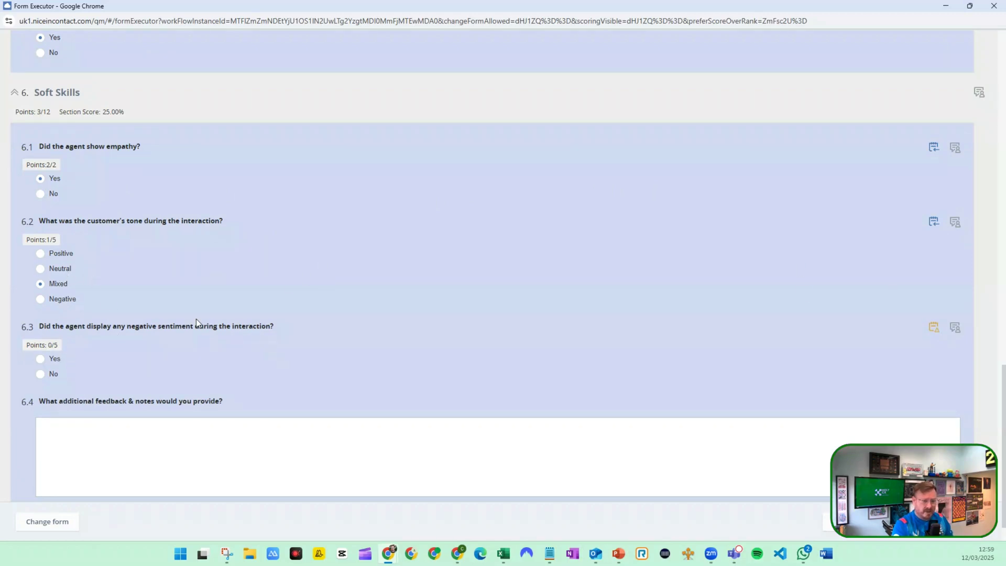
Step: Set 6.3 to no negative sentiment, add a short praise note for the agent, and restore the window
click(41, 357)
click(41, 373)
click(107, 426)
text(Great w)
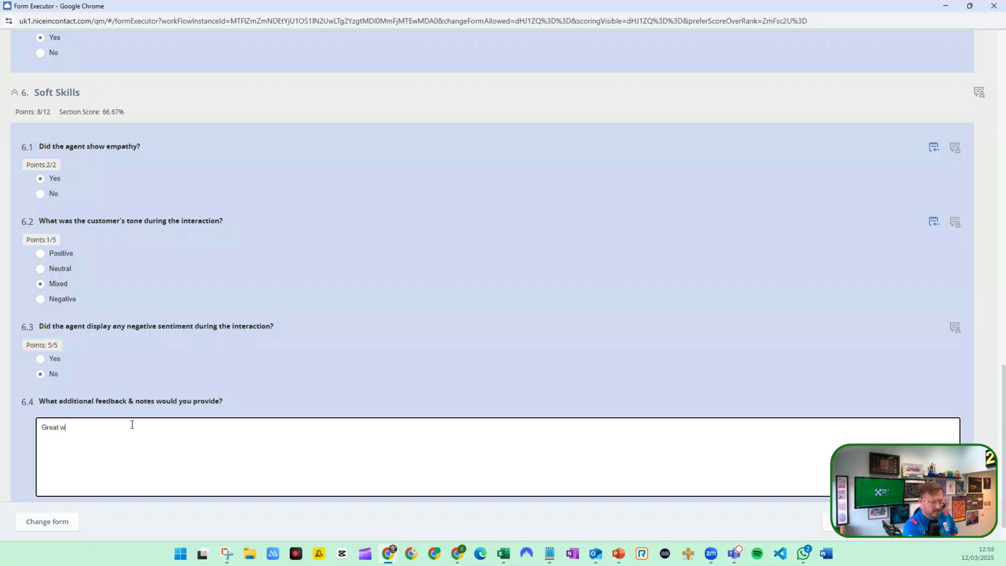
text(ork Barry)
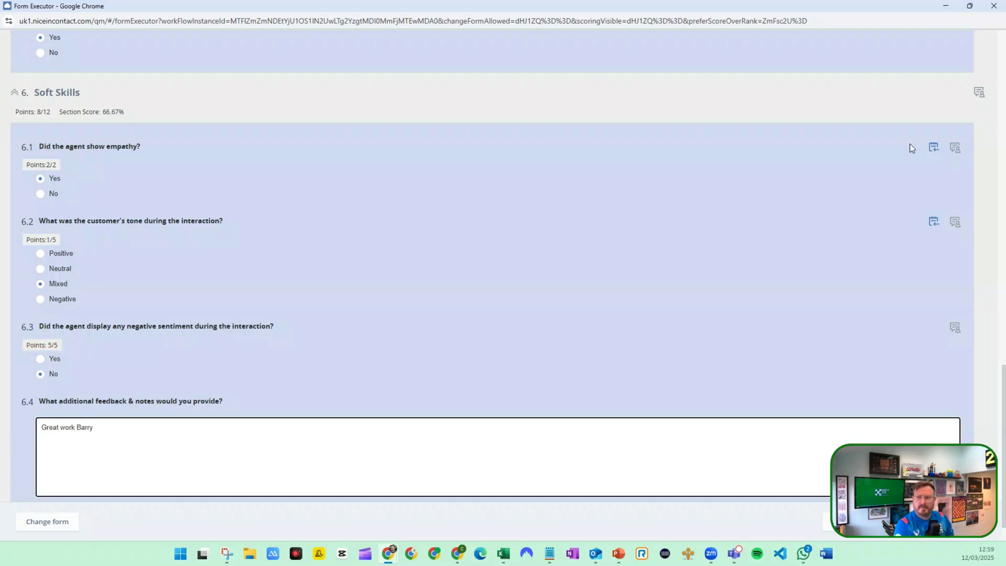
click(970, 20)
click(970, 6)
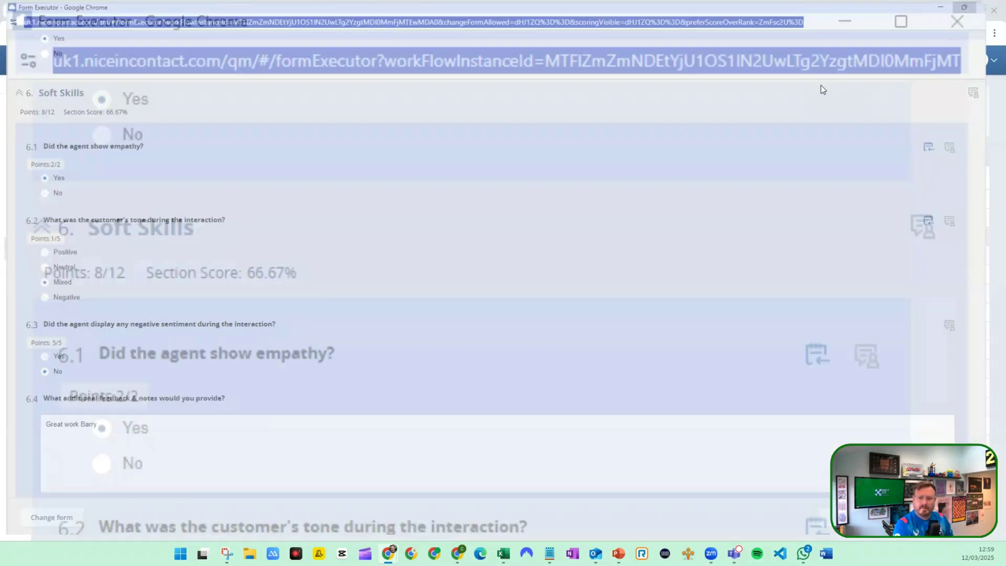
Step: Submit the evaluation, then play back and scroll the 10:00 chat transcript before closing it
click(533, 390)
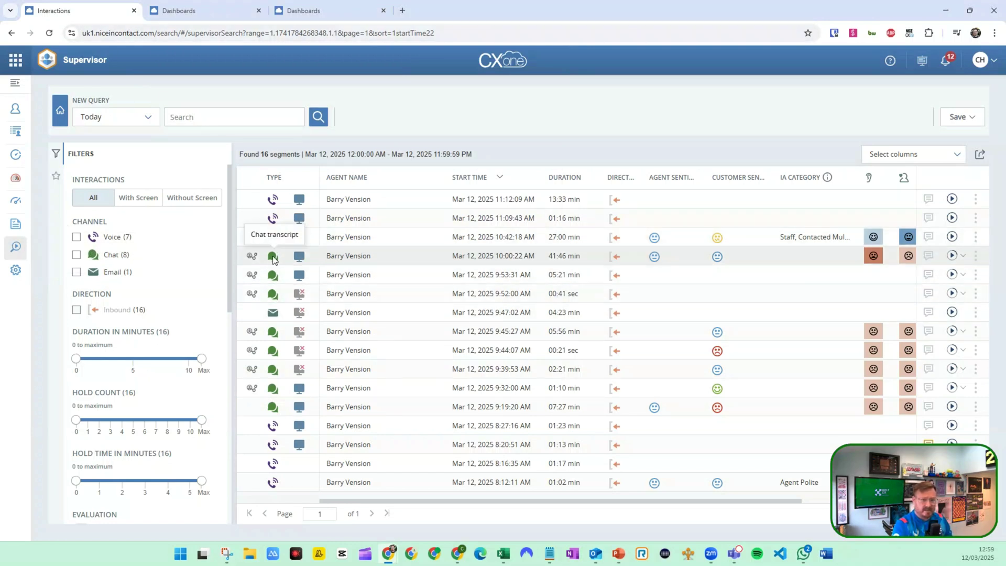
click(251, 258)
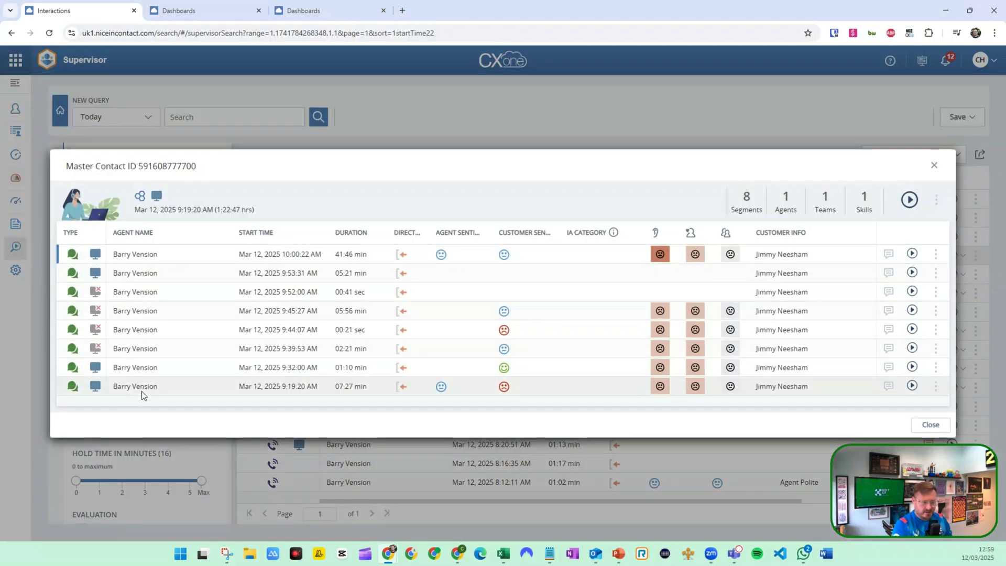
click(909, 199)
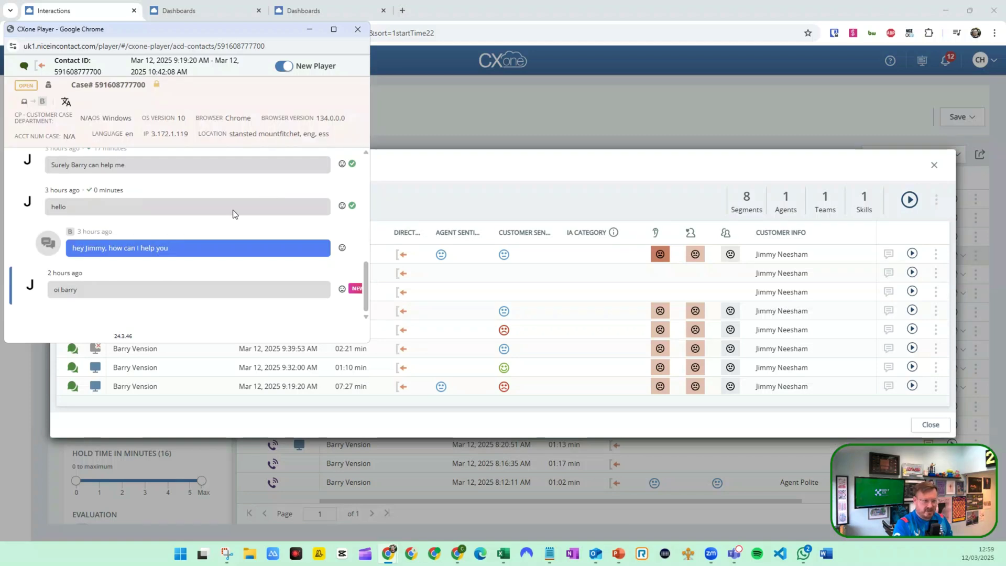
scroll(233, 213, up, 2)
scroll(231, 210, up, 3)
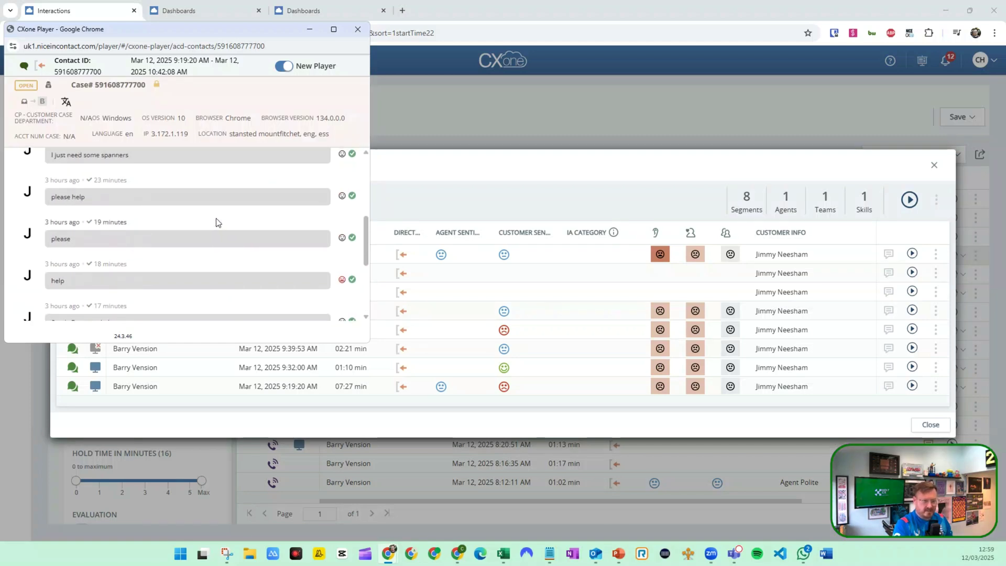
scroll(215, 218, up, 3)
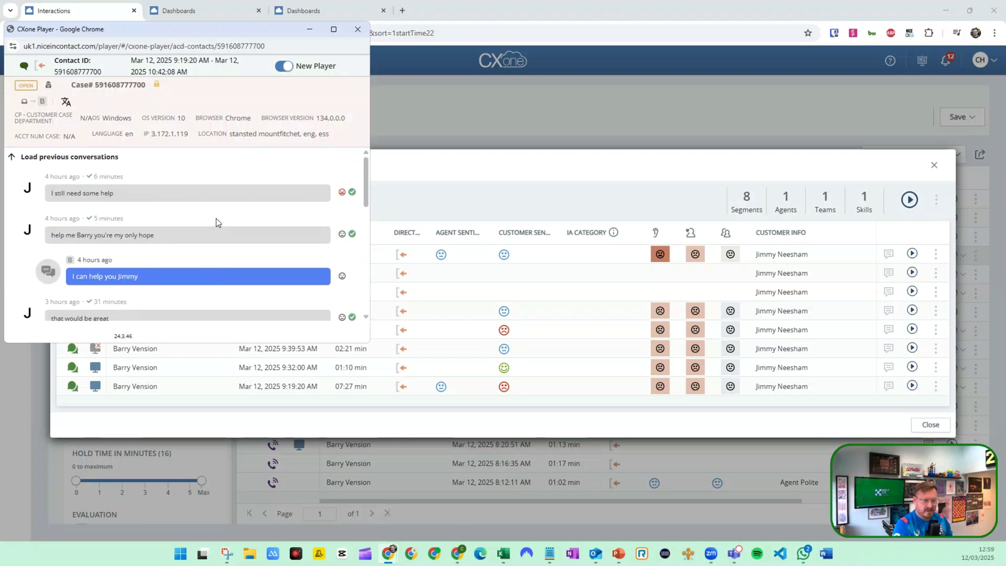
click(355, 32)
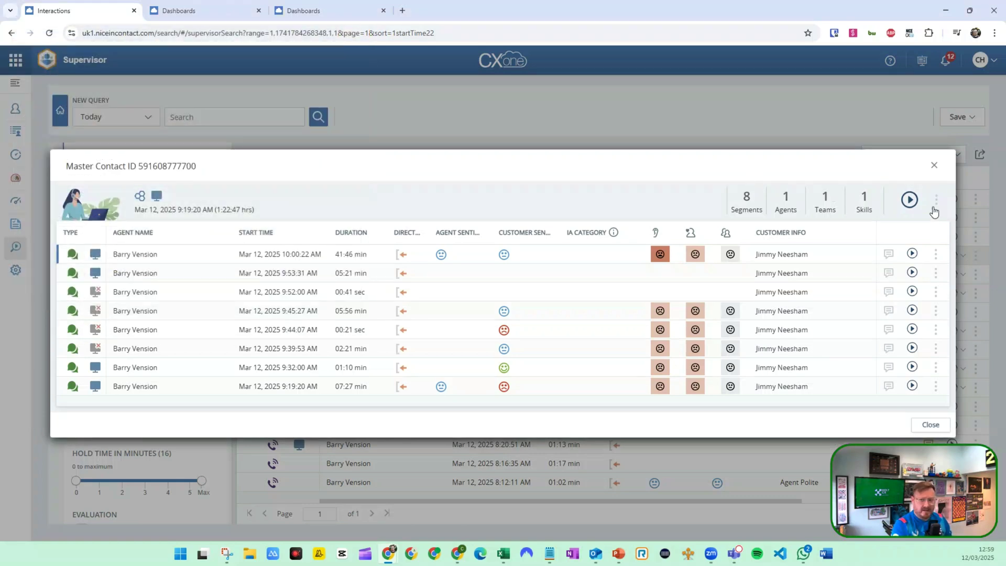
click(934, 167)
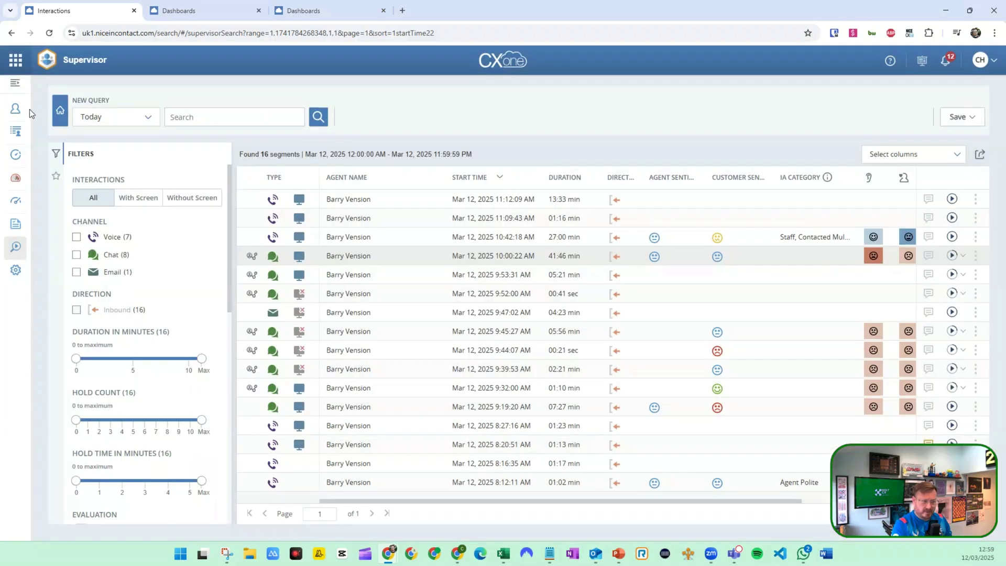
Step: Go to Reporting from the expanded sidebar to list the 11 prebuilt QM and Coaching reports
click(15, 86)
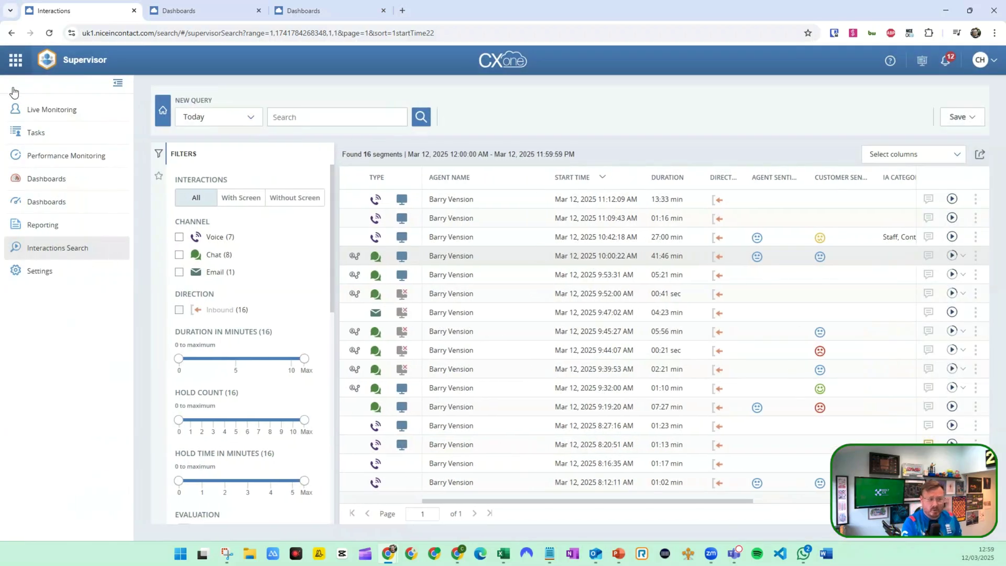
click(45, 227)
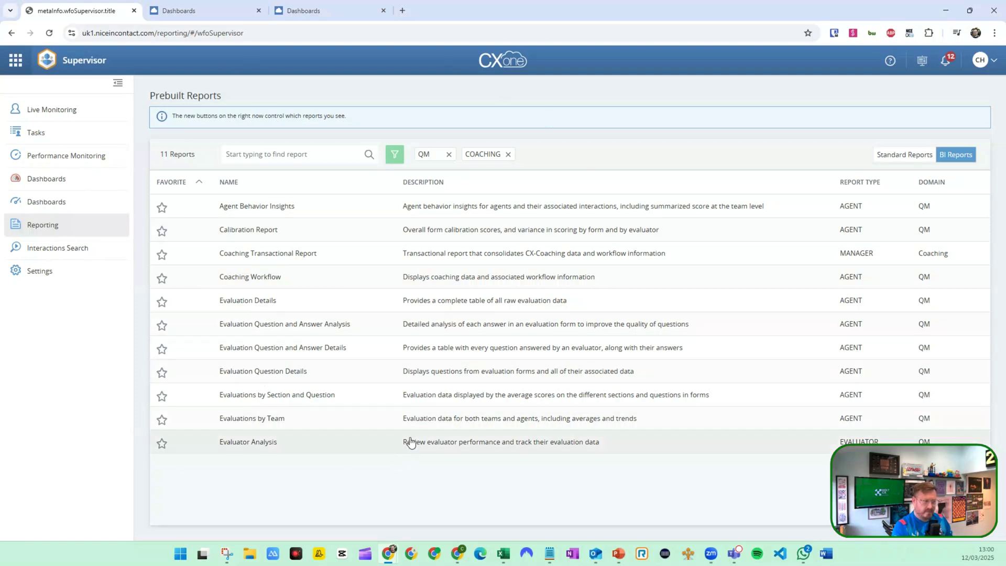
Step: Monitor the live Instagram chat on SVL_CX_Facebook and highlight its 'Check stock levels here' note
click(67, 111)
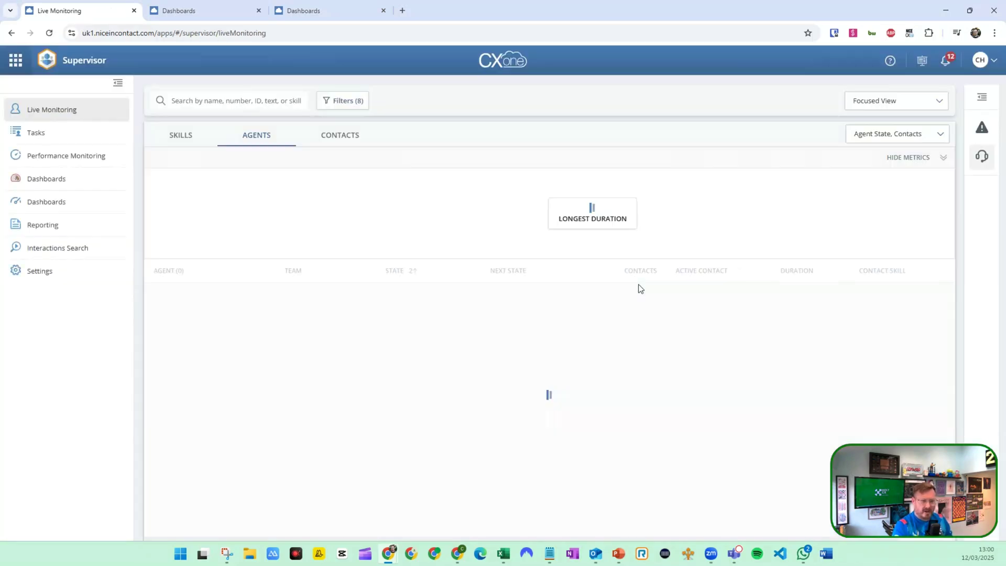
click(332, 135)
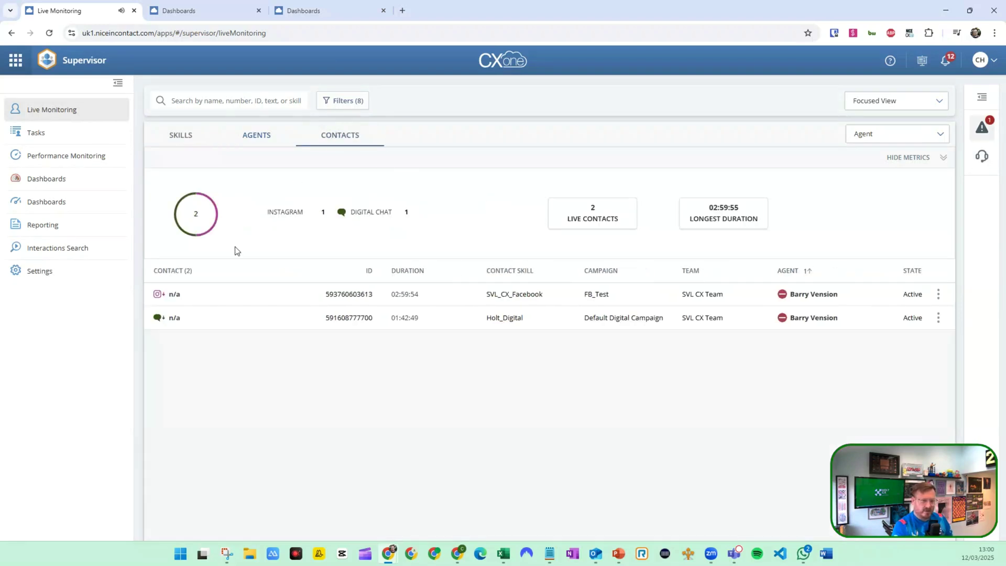
click(195, 297)
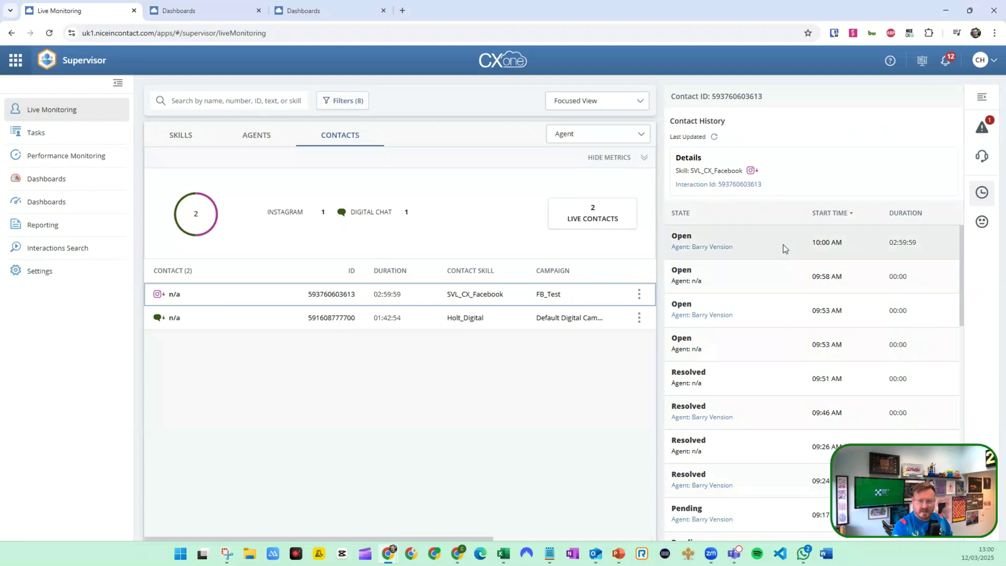
click(638, 298)
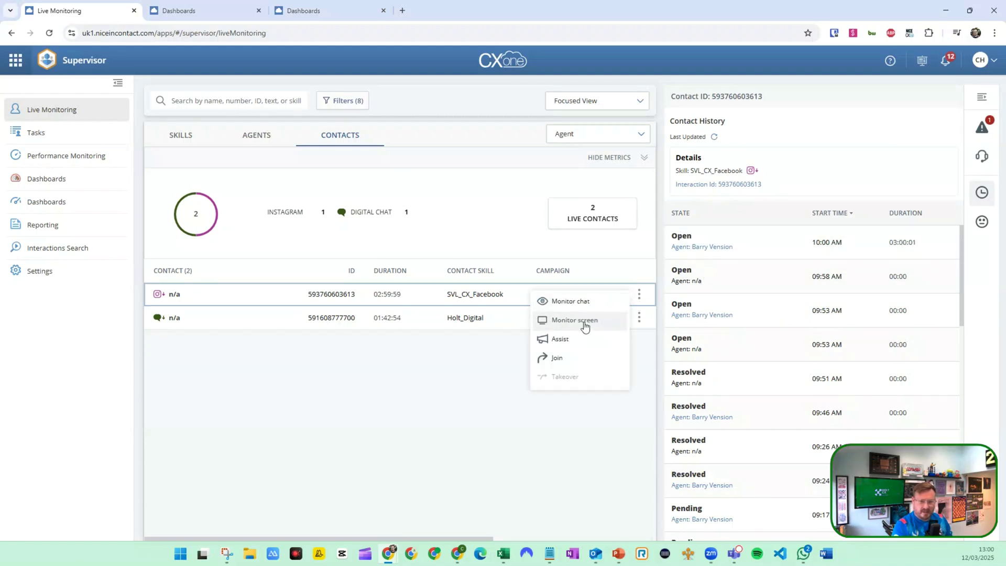
click(572, 301)
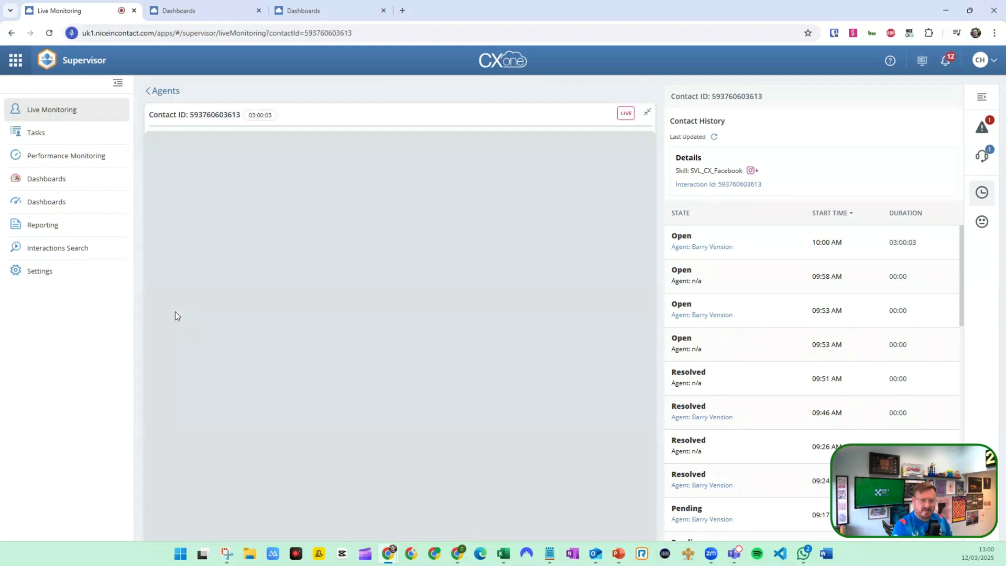
click(982, 155)
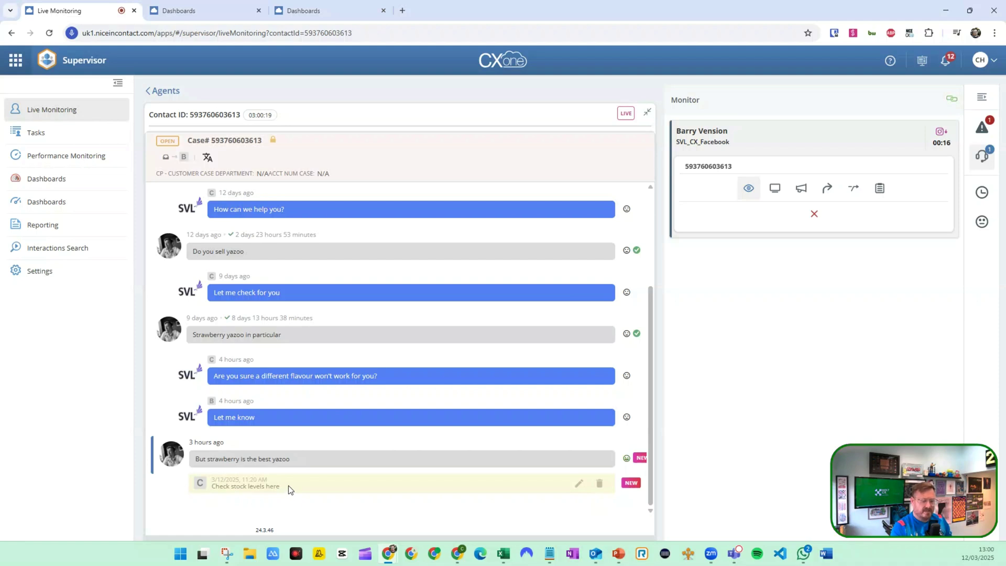
drag(272, 485, 216, 485)
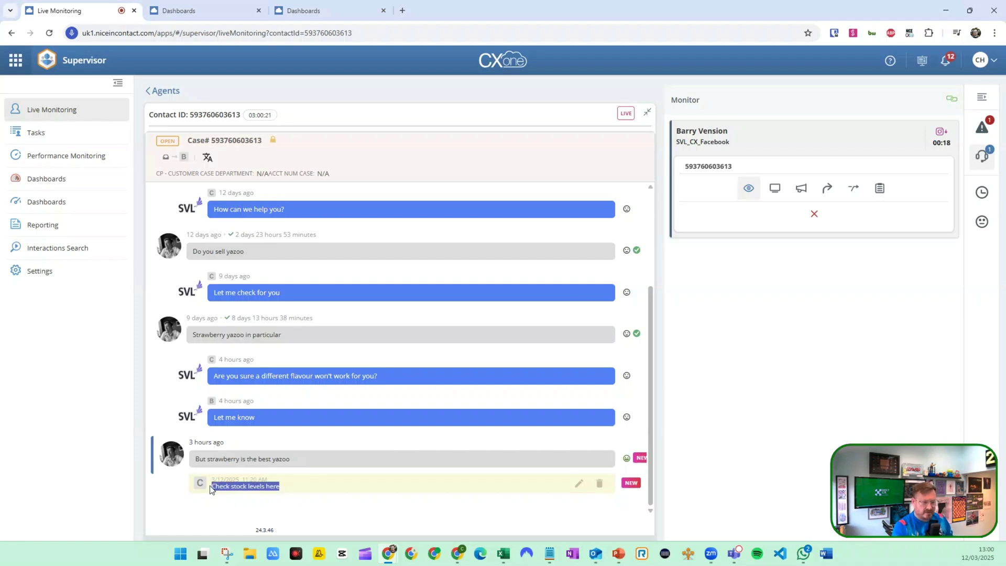